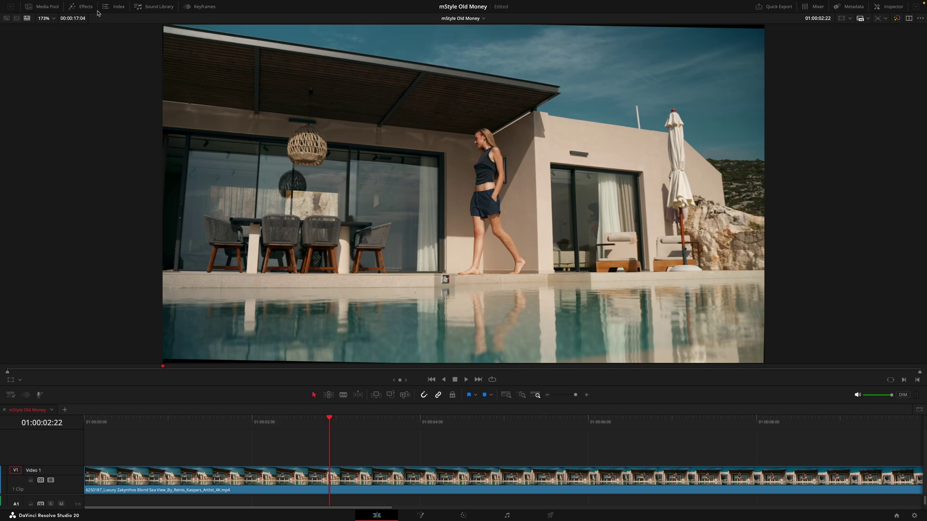
# Step: Filter the Effects library to 'mStyle Old Money' and place Title 04 on Video 2 above the pool clip
pyautogui.click(91, 7)
pyautogui.click(101, 33)
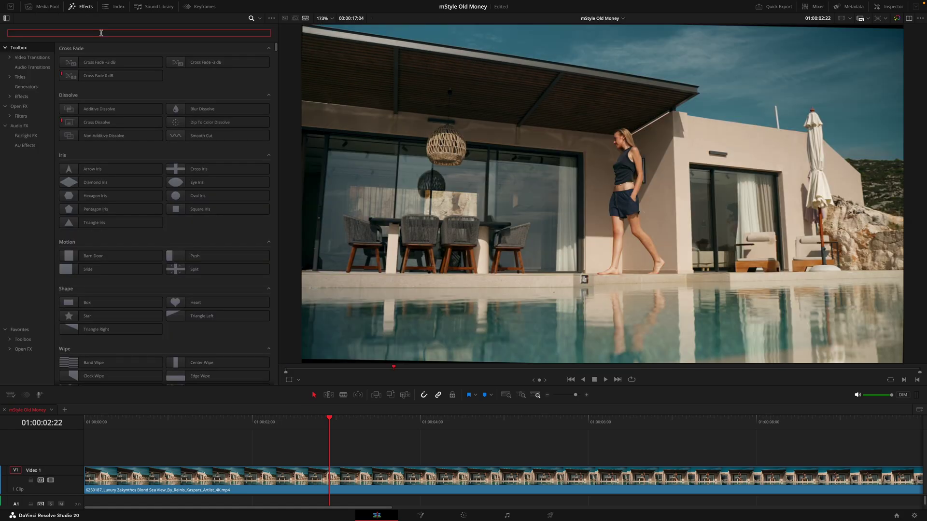
pyautogui.write('mStyle Old Money')
pyautogui.moveTo(277, 46)
pyautogui.mouseDown()
pyautogui.moveTo(277, 71)
pyautogui.moveTo(276, 47)
pyautogui.mouseUp()
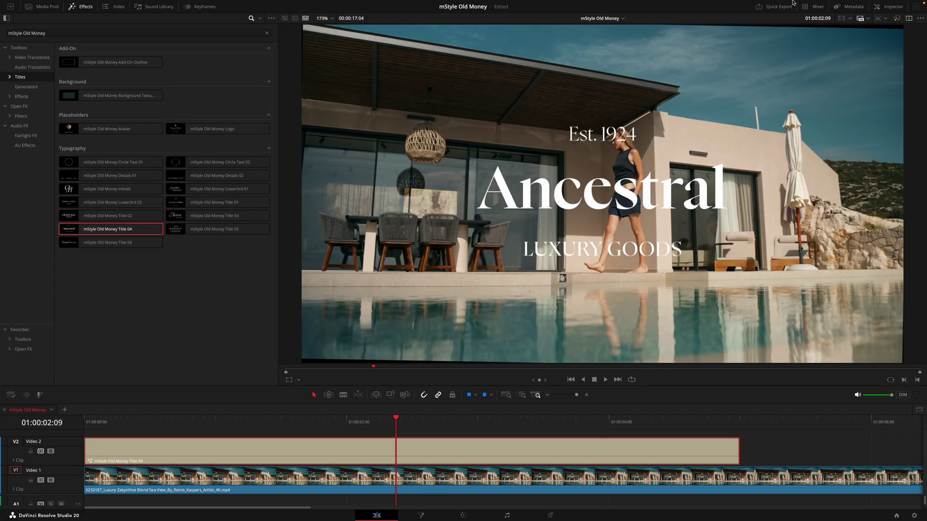
# Step: In the Title 04 Inspector, shift the content, then reset position, scale and rotation to defaults
pyautogui.click(892, 7)
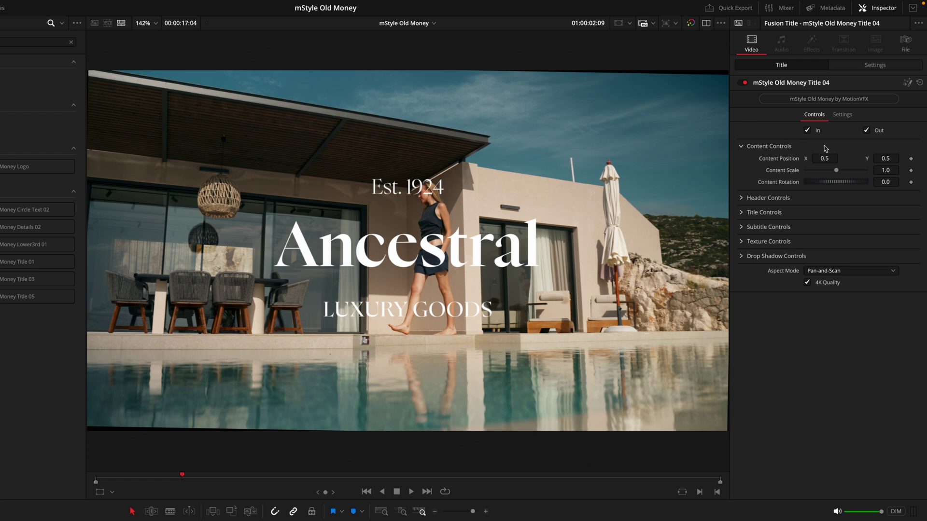
pyautogui.moveTo(825, 158); pyautogui.dragTo(825, 188)
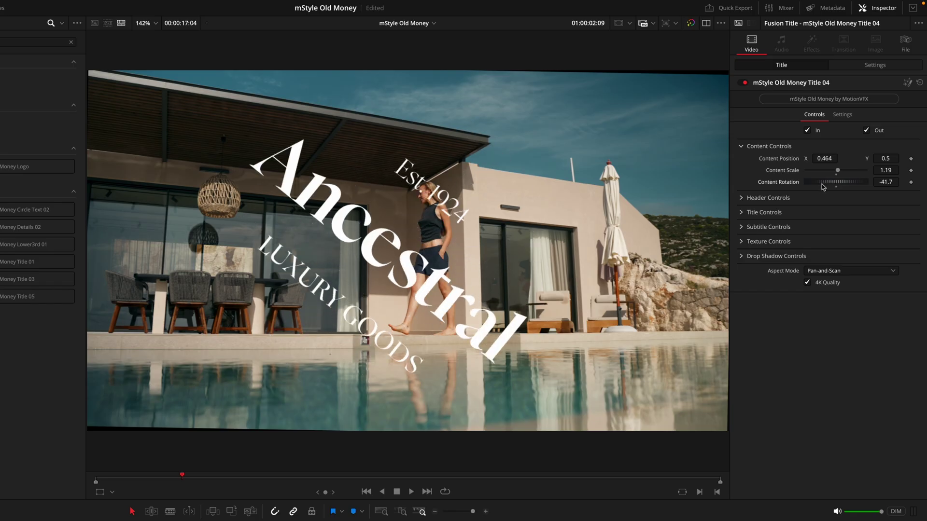
pyautogui.doubleClick(790, 162)
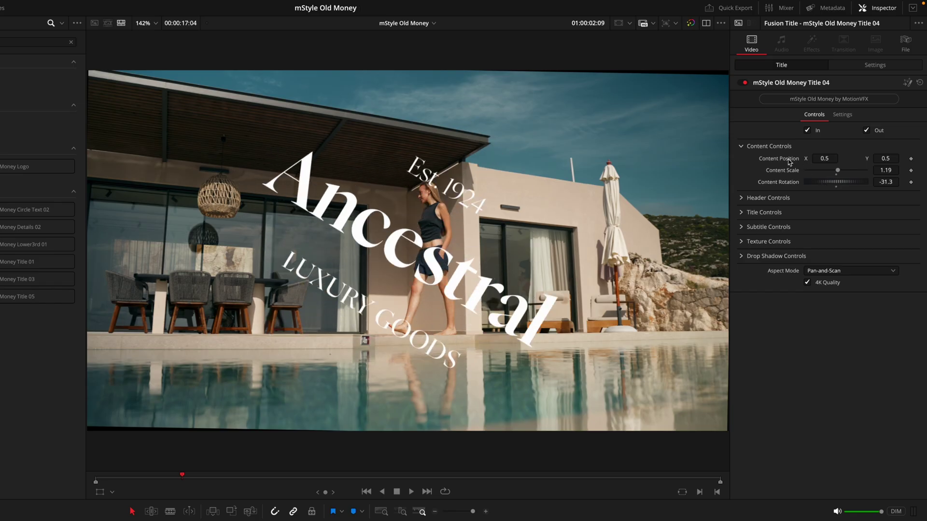
pyautogui.doubleClick(786, 171)
pyautogui.doubleClick(786, 182)
pyautogui.click(741, 147)
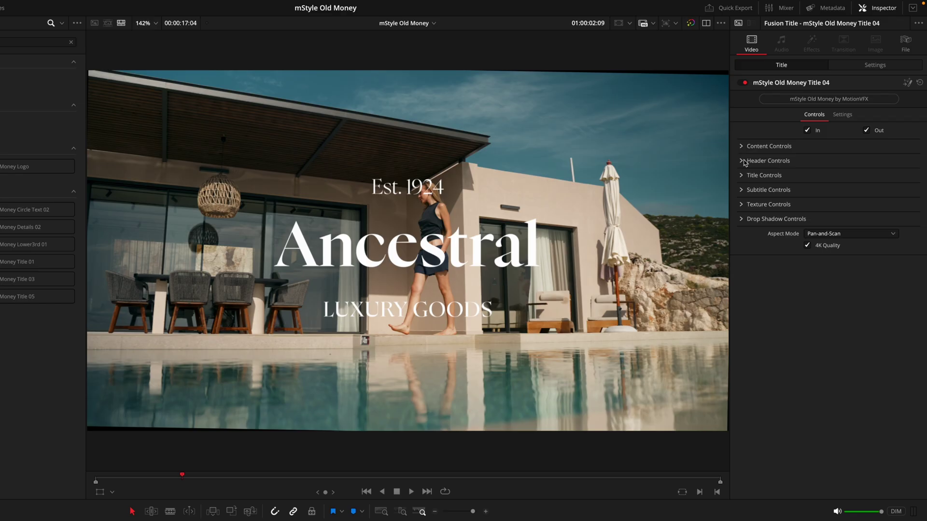
# Step: Review the header and subtitle text settings, keeping the Nyght Serif font and the existing colour
pyautogui.click(743, 162)
pyautogui.click(742, 163)
pyautogui.click(741, 177)
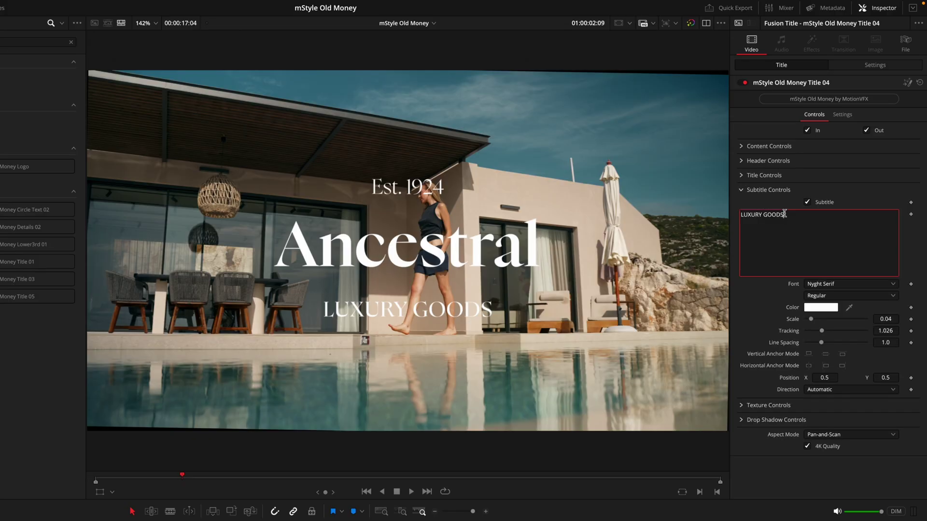
pyautogui.moveTo(748, 215); pyautogui.dragTo(792, 261)
pyautogui.click(861, 285)
pyautogui.press('Escape')
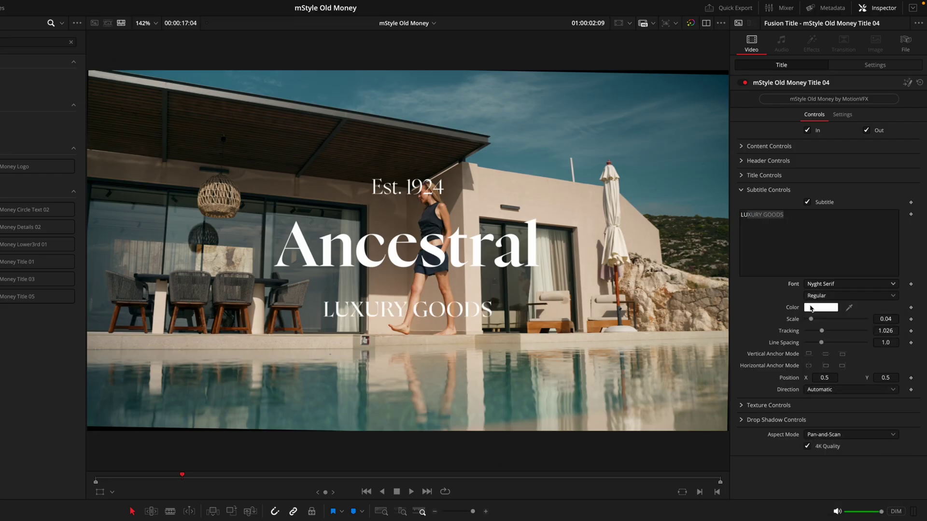
pyautogui.click(814, 308)
pyautogui.click(614, 486)
pyautogui.click(776, 266)
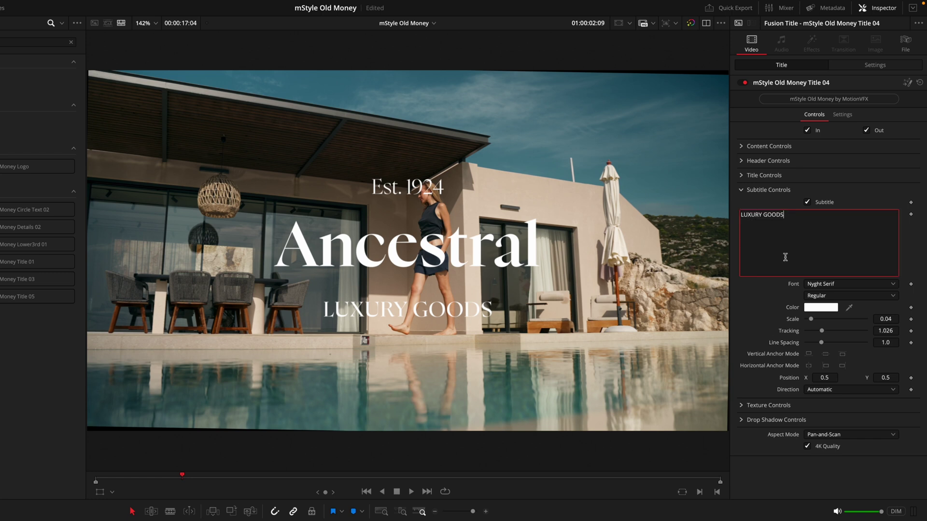
# Step: Toggle the LUXURY GOODS subtitle and Ancestral title off and back on, then expand Texture Controls
pyautogui.click(807, 204)
pyautogui.click(807, 203)
pyautogui.click(754, 175)
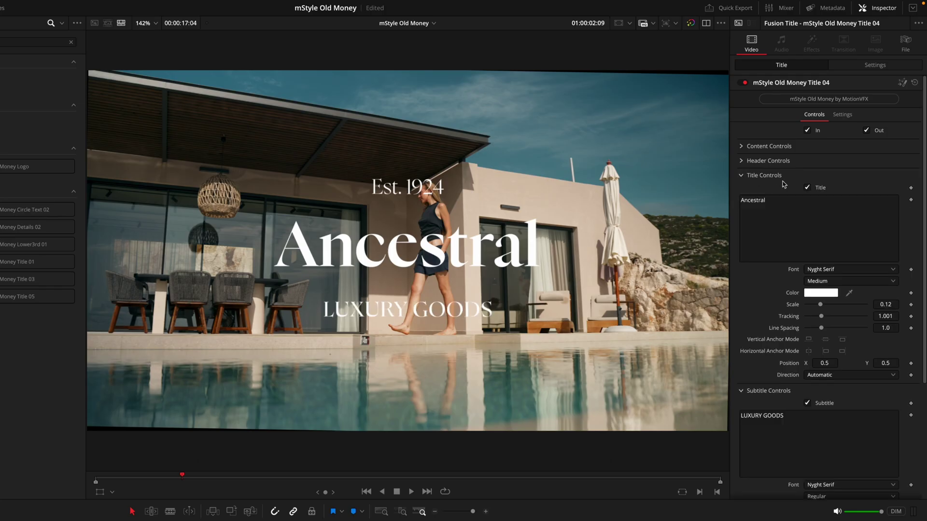
pyautogui.click(807, 188)
pyautogui.scroll(-1, 745, 158)
pyautogui.click(806, 175)
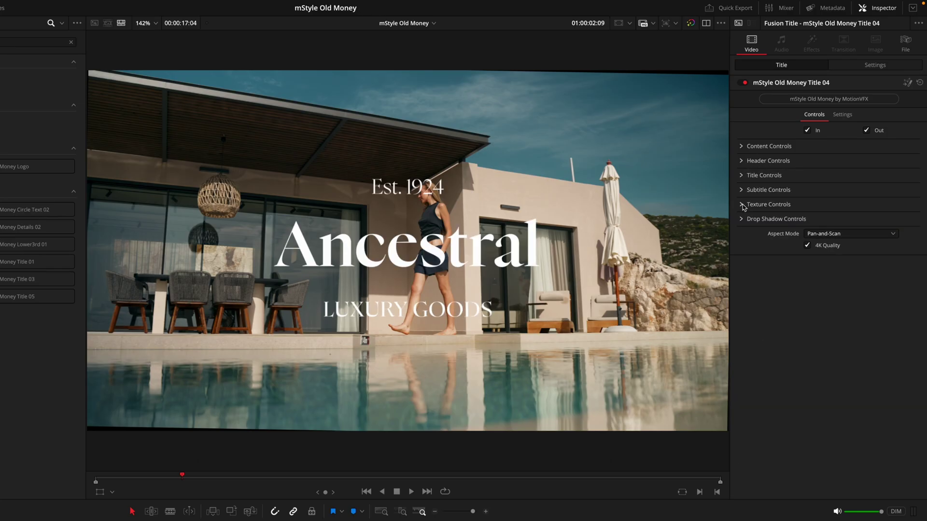
pyautogui.click(743, 205)
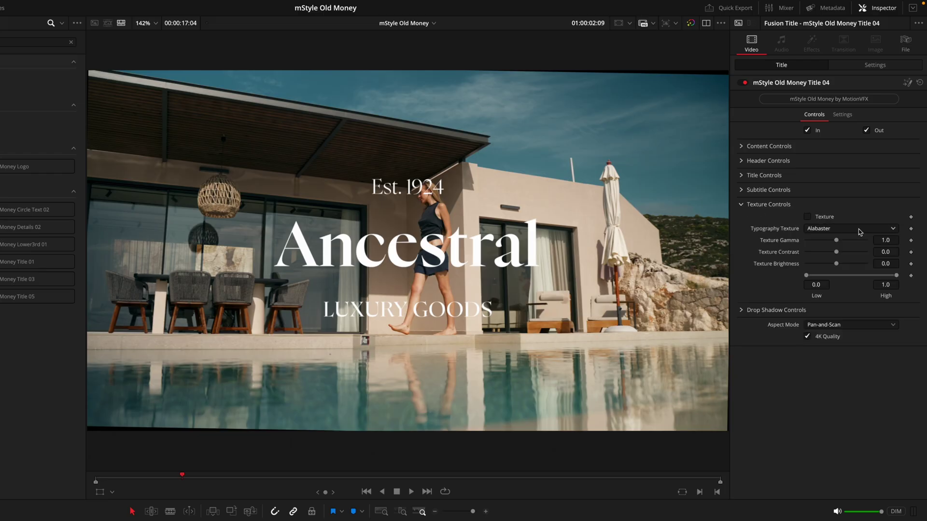
# Step: Enable the text texture and colour the Ancestral title an orange-tinted gold
pyautogui.click(809, 217)
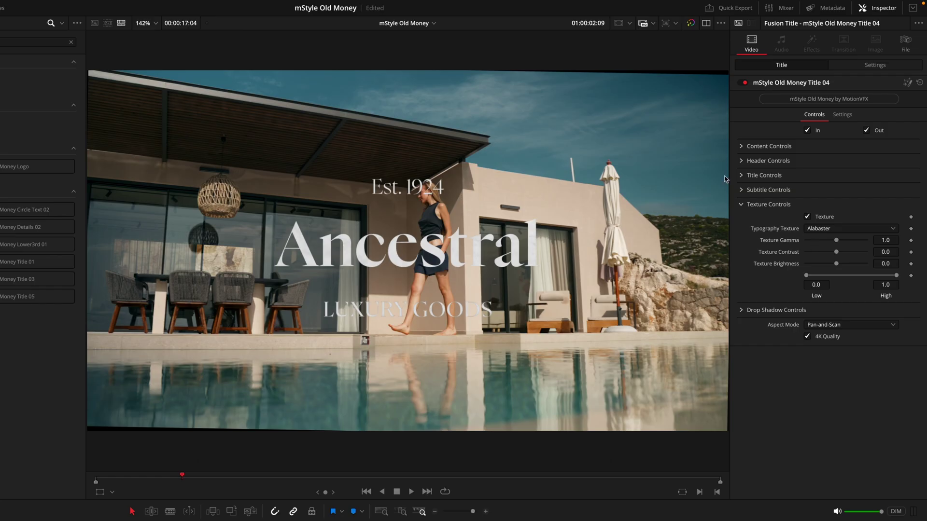
pyautogui.click(744, 175)
pyautogui.click(829, 293)
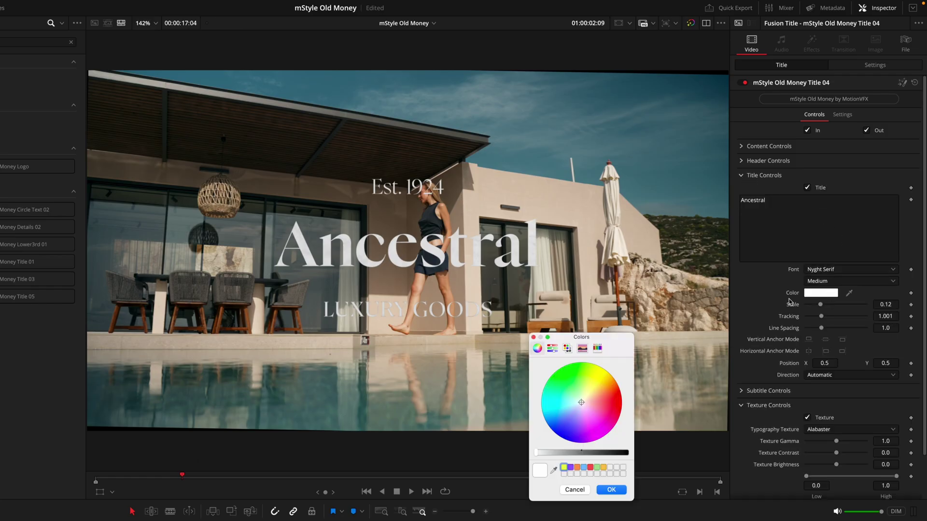
pyautogui.click(599, 388)
pyautogui.moveTo(601, 389); pyautogui.dragTo(604, 391)
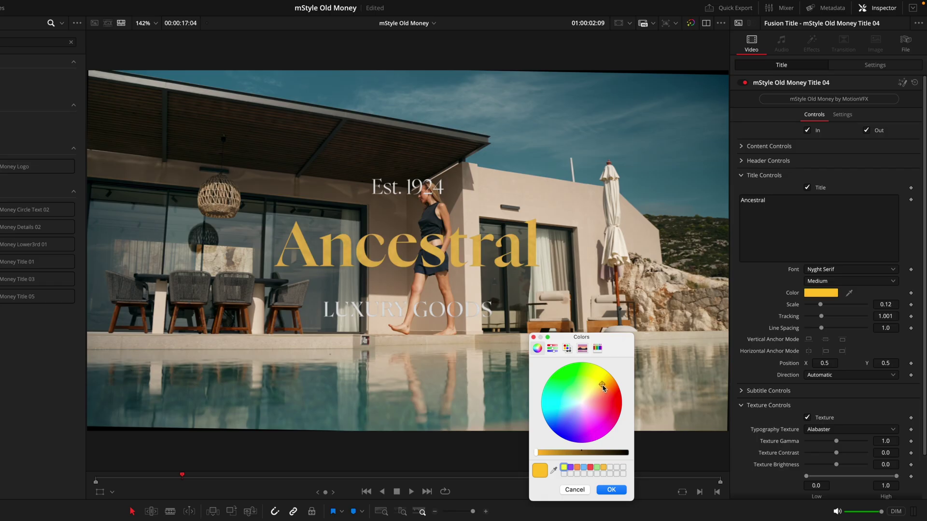
pyautogui.click(612, 490)
pyautogui.scroll(4, 364, 266)
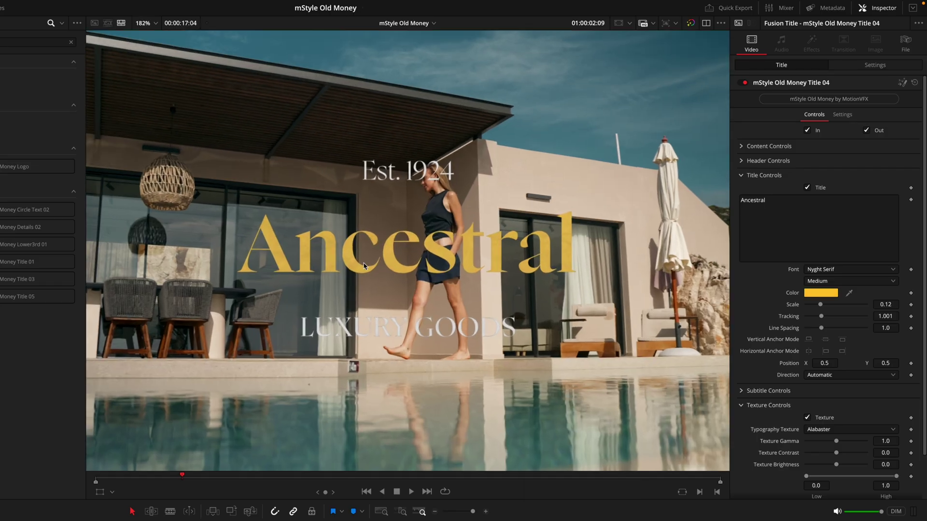
pyautogui.click(764, 175)
# Step: Try Felt and Gold textures, settle on Marble, and tune gamma 0.45, contrast 0.13, brightness -0.05
pyautogui.click(818, 229)
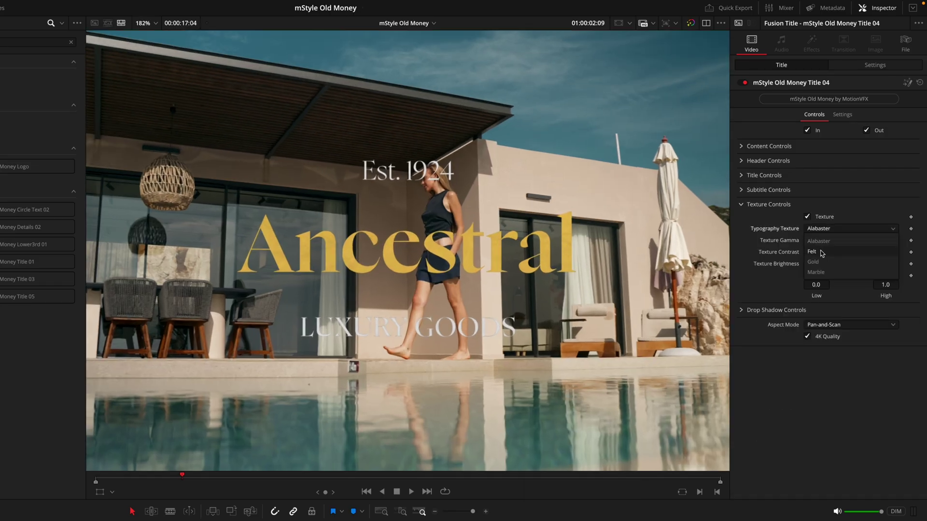
pyautogui.click(822, 252)
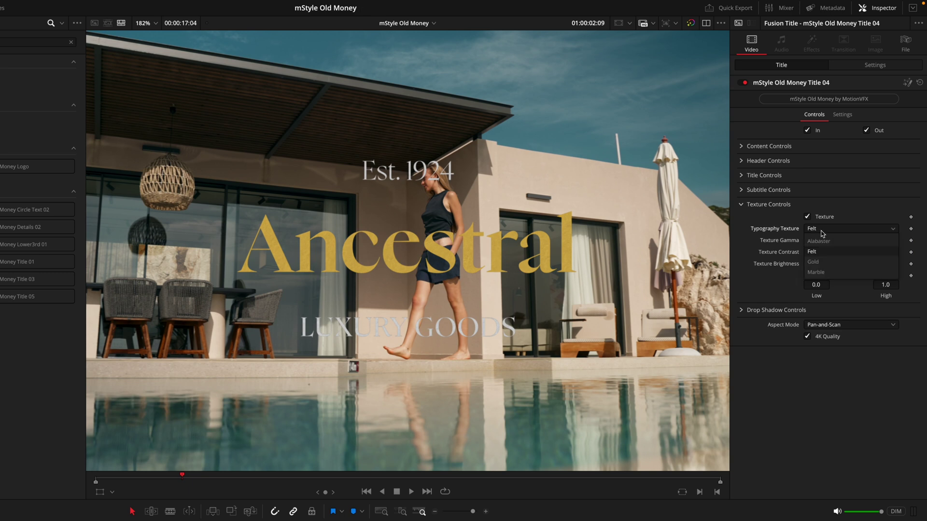
pyautogui.click(822, 231)
pyautogui.click(828, 252)
pyautogui.click(825, 231)
pyautogui.click(826, 261)
pyautogui.click(824, 235)
pyautogui.click(830, 273)
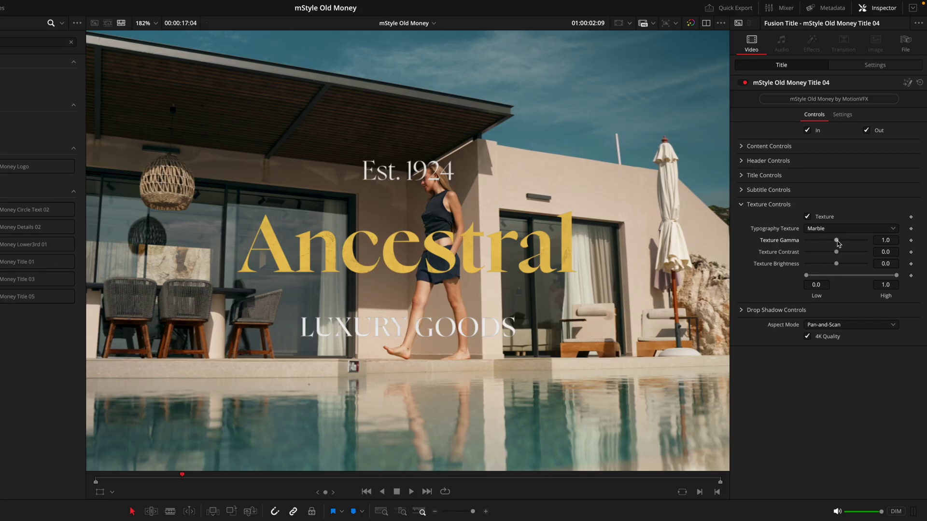
pyautogui.moveTo(836, 240)
pyautogui.mouseDown()
pyautogui.moveTo(851, 241)
pyautogui.moveTo(820, 241)
pyautogui.moveTo(840, 251)
pyautogui.mouseUp()
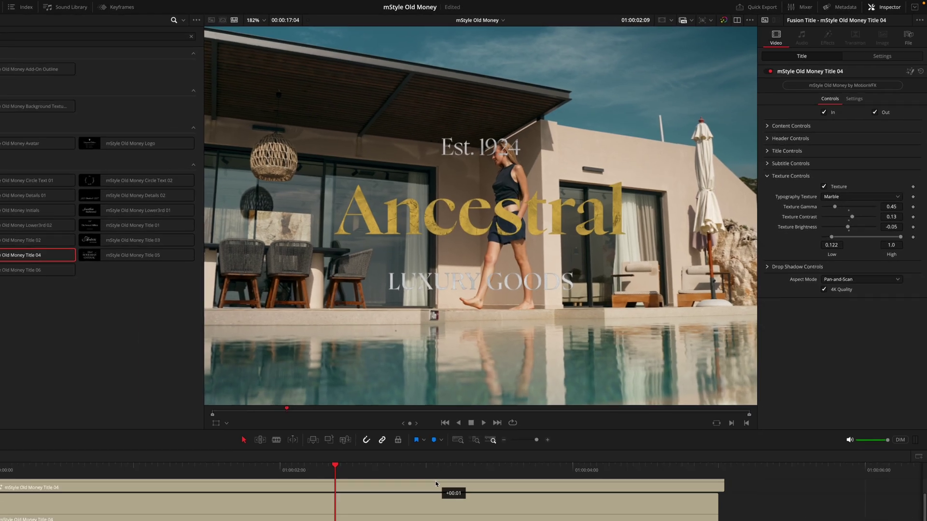
pyautogui.click(796, 175)
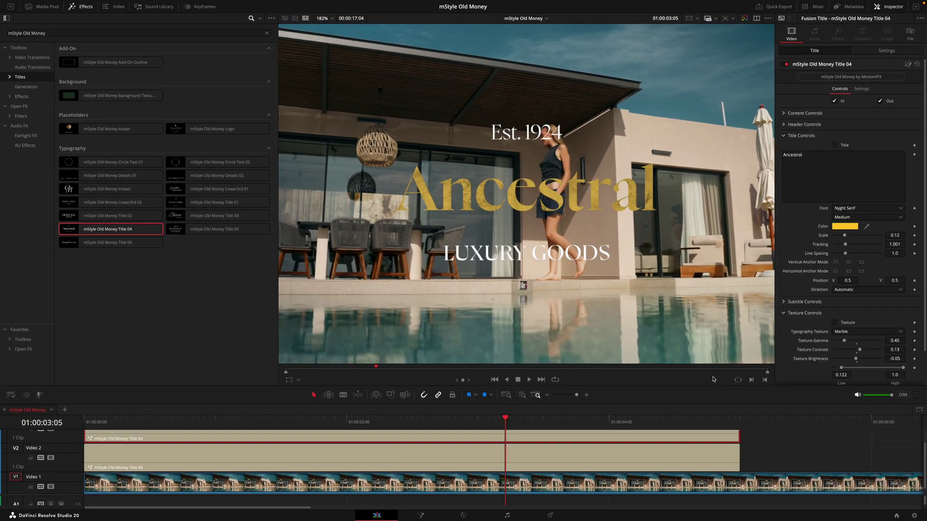
# Step: Select the Video 2 title, review its subtitle and Est. 1924 header settings, then deselect it
pyautogui.click(686, 460)
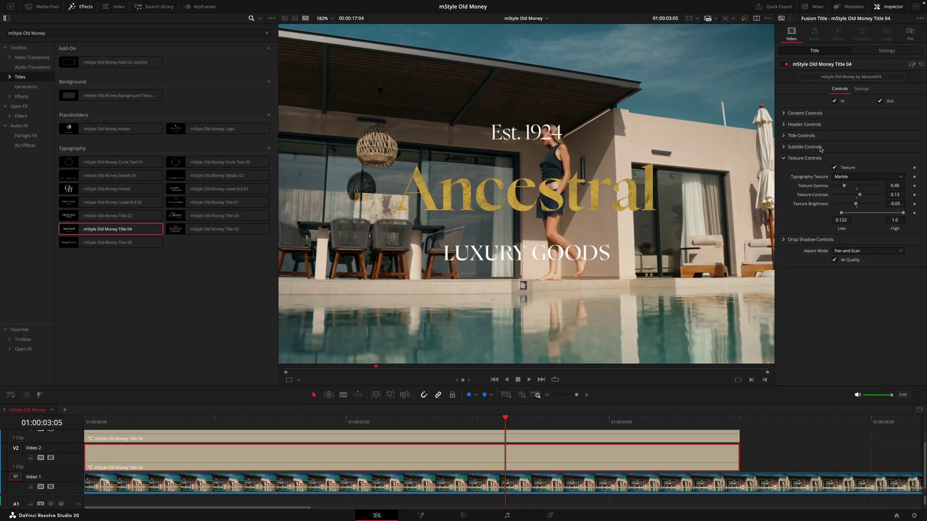
pyautogui.click(786, 146)
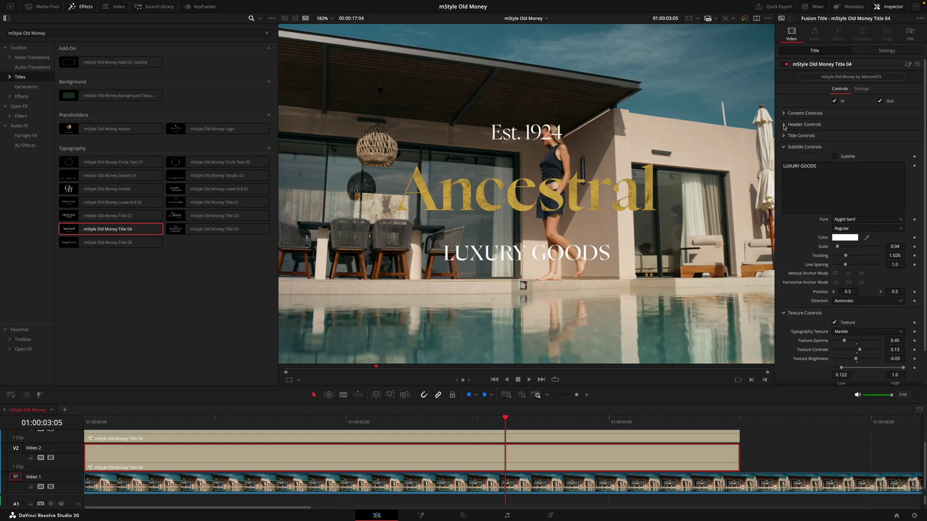
pyautogui.click(785, 127)
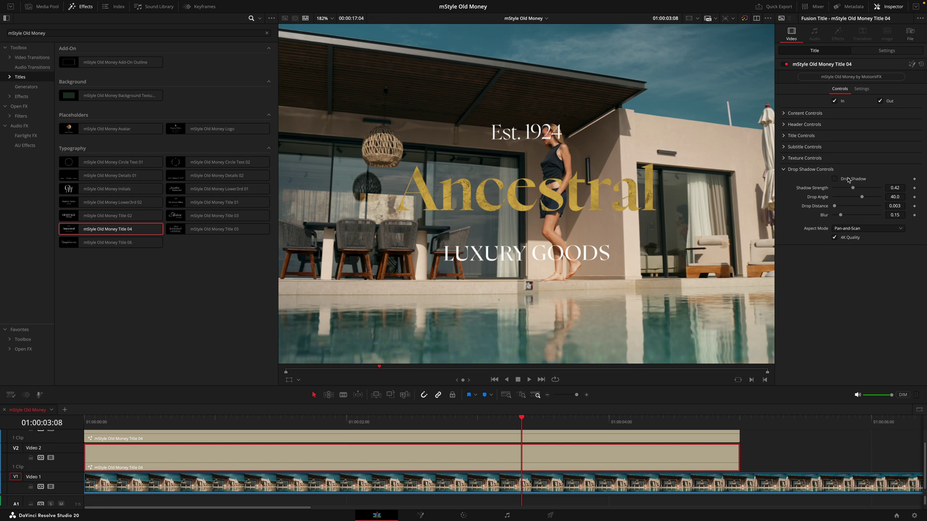
pyautogui.click(760, 456)
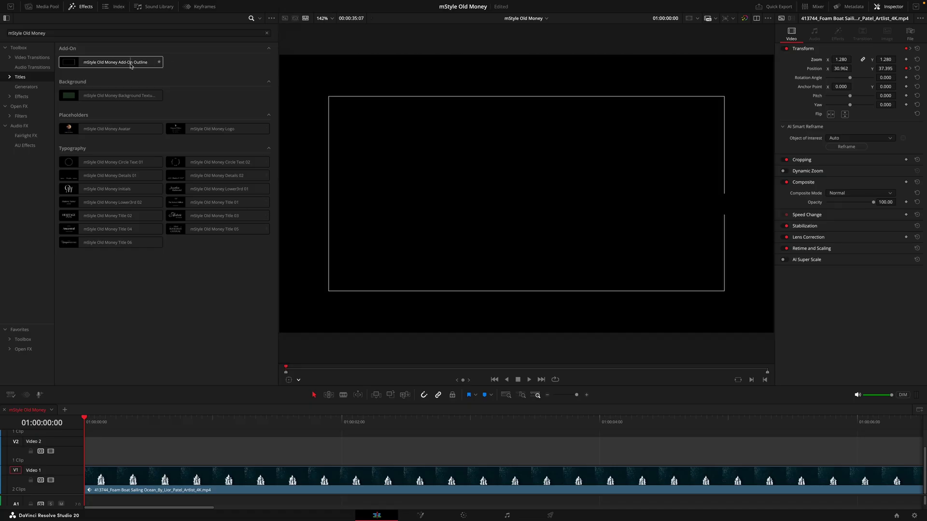
# Step: Place the mStyle Old Money Add-On Outline title above the boat clip and show its outline settings
pyautogui.press('space')
pyautogui.moveTo(131, 67); pyautogui.dragTo(126, 446)
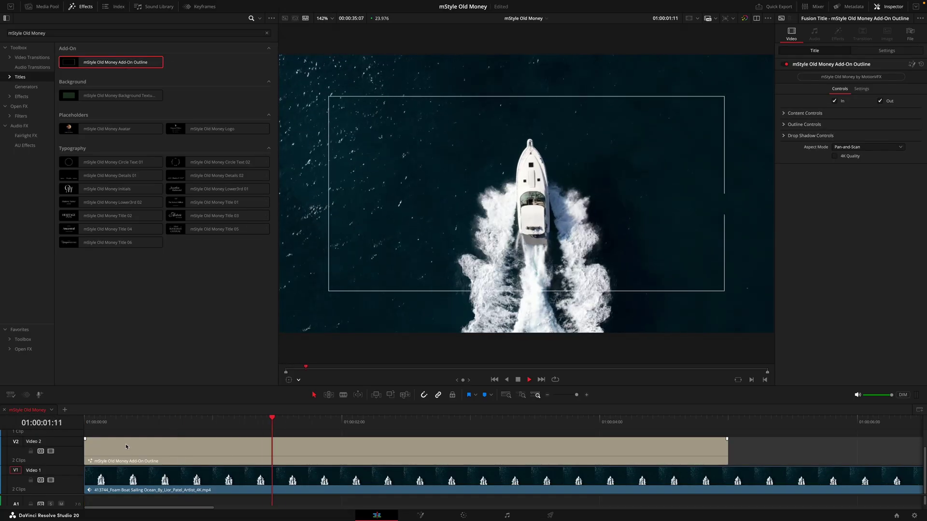
pyautogui.press('space')
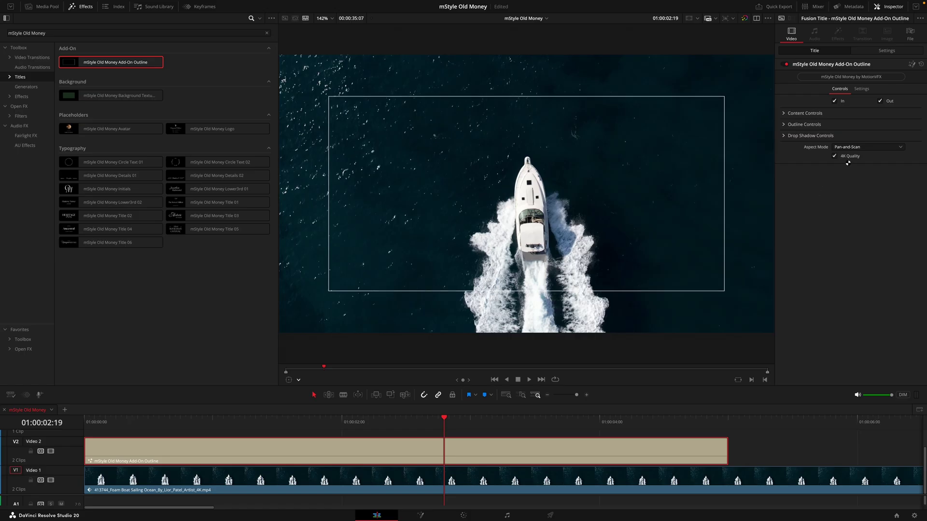
pyautogui.click(785, 125)
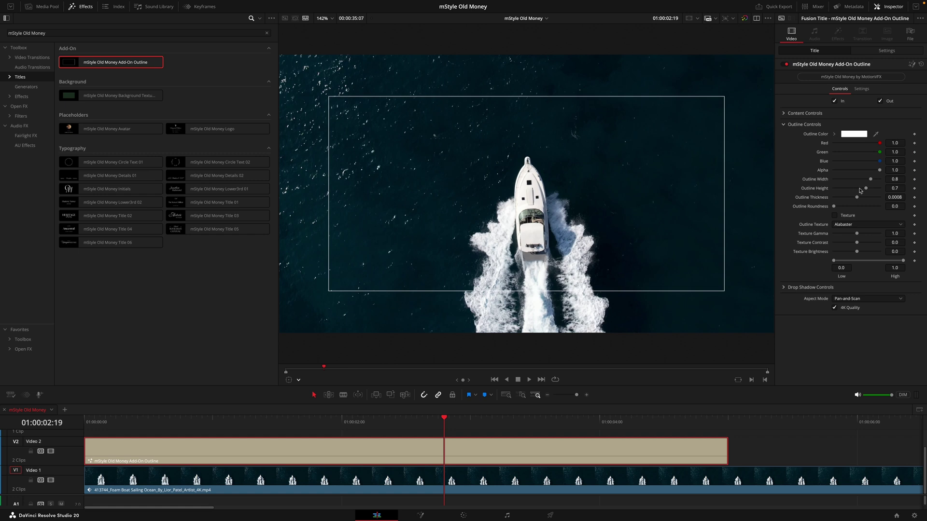
# Step: Set outline width 0.488, thickness 0.013, roundness 0.134 with Marble texture, and begin cropping the boat footage
pyautogui.moveTo(871, 182); pyautogui.dragTo(893, 211)
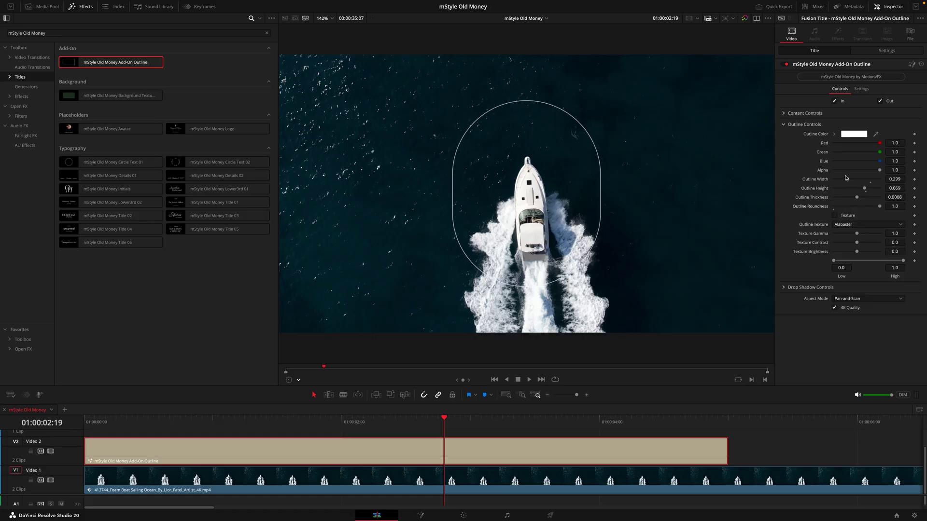
pyautogui.moveTo(848, 180); pyautogui.dragTo(851, 181)
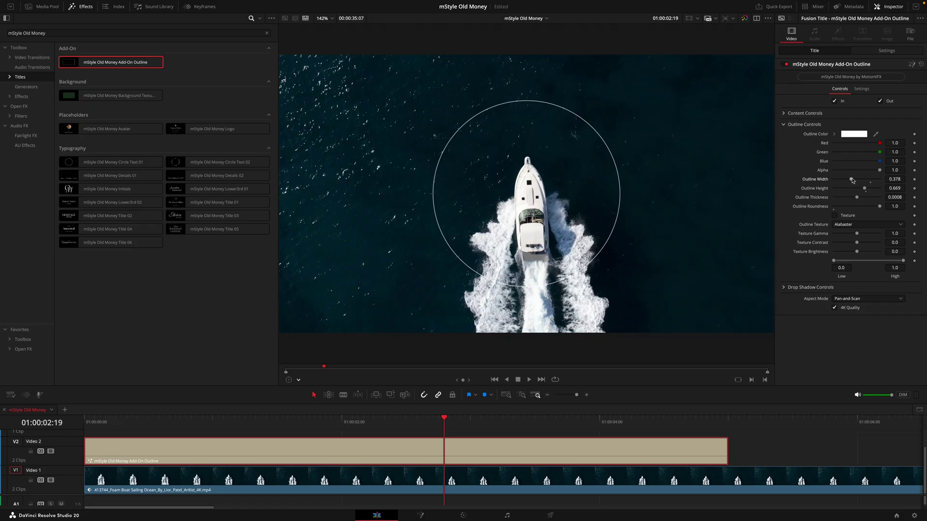
pyautogui.moveTo(853, 180); pyautogui.dragTo(841, 211)
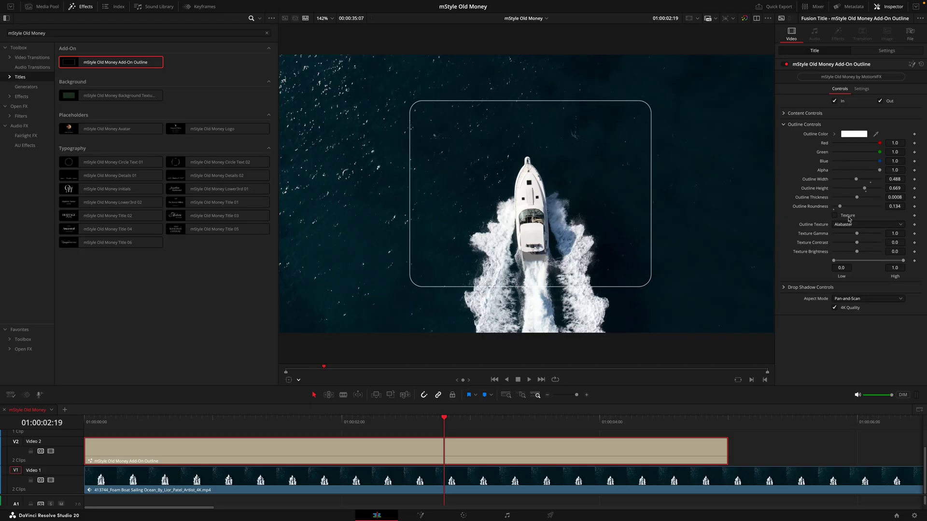
pyautogui.click(849, 219)
pyautogui.moveTo(856, 198); pyautogui.dragTo(859, 198)
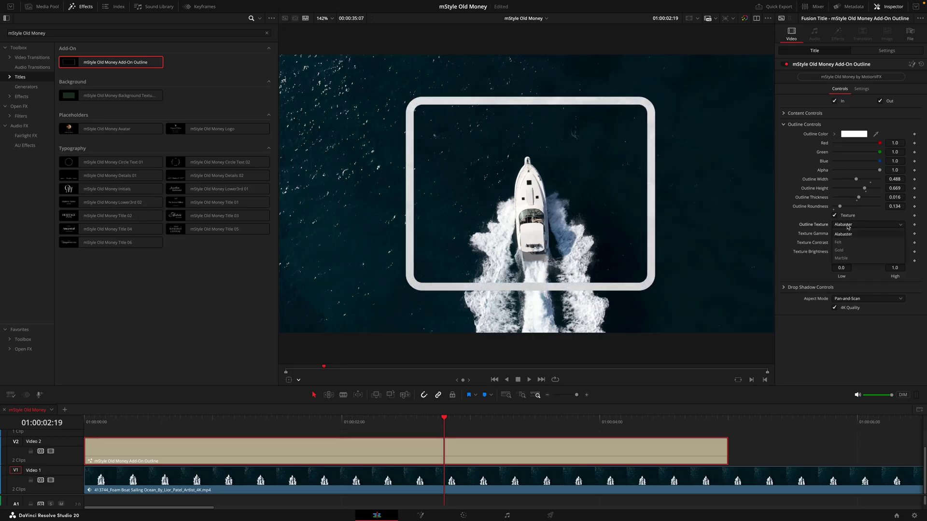
pyautogui.scroll(-3, 853, 225)
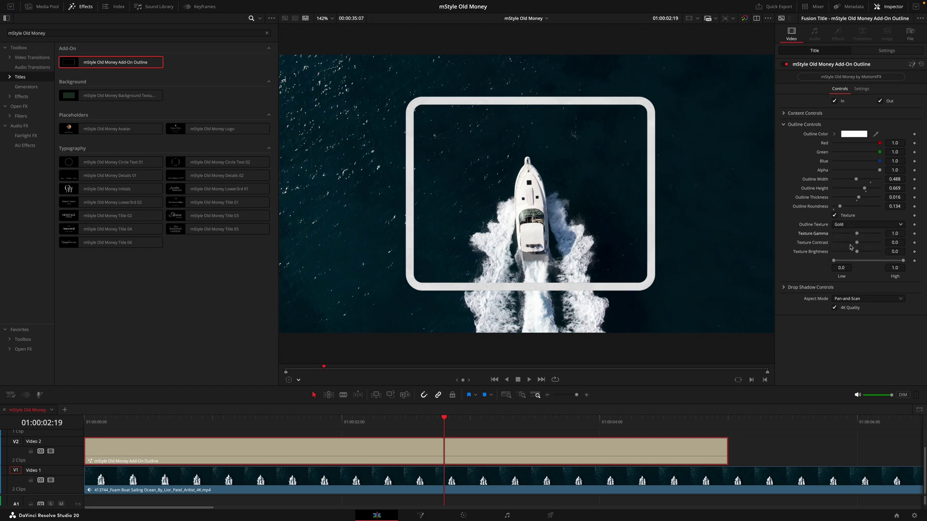
pyautogui.scroll(-1, 851, 227)
pyautogui.scroll(-3, 860, 199)
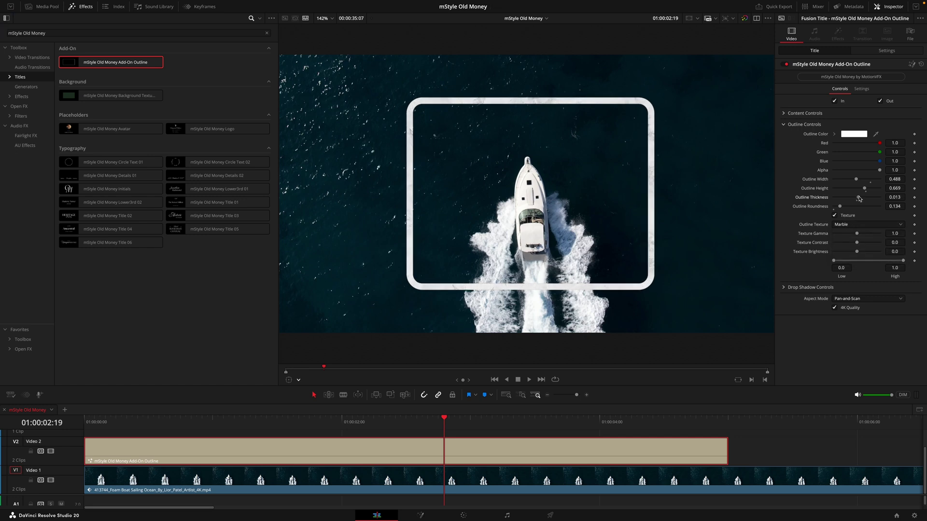
pyautogui.hotkey('shift', 'v')
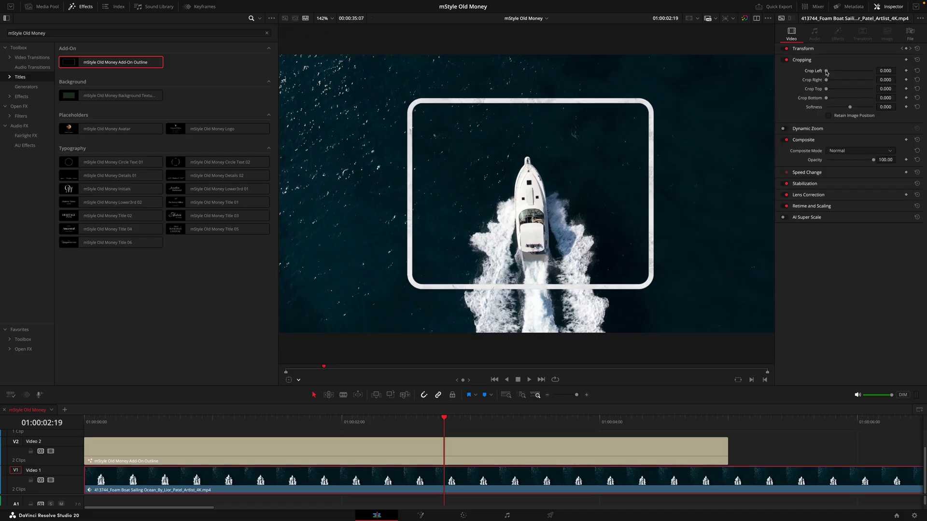
pyautogui.moveTo(827, 72); pyautogui.dragTo(842, 71)
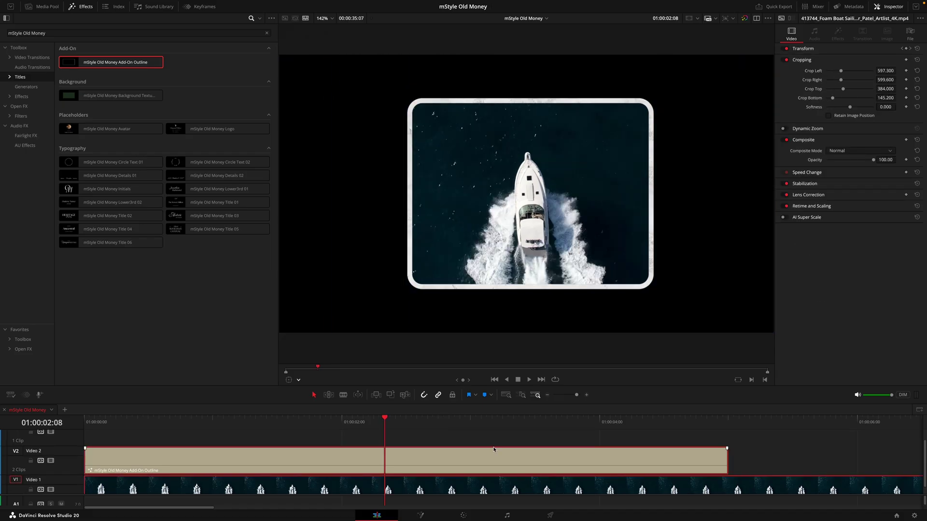
# Step: Add the green Background Texture title beneath the boat and scale it to 1.32 to fill the frame
pyautogui.click(490, 452)
pyautogui.scroll(-1, 483, 456)
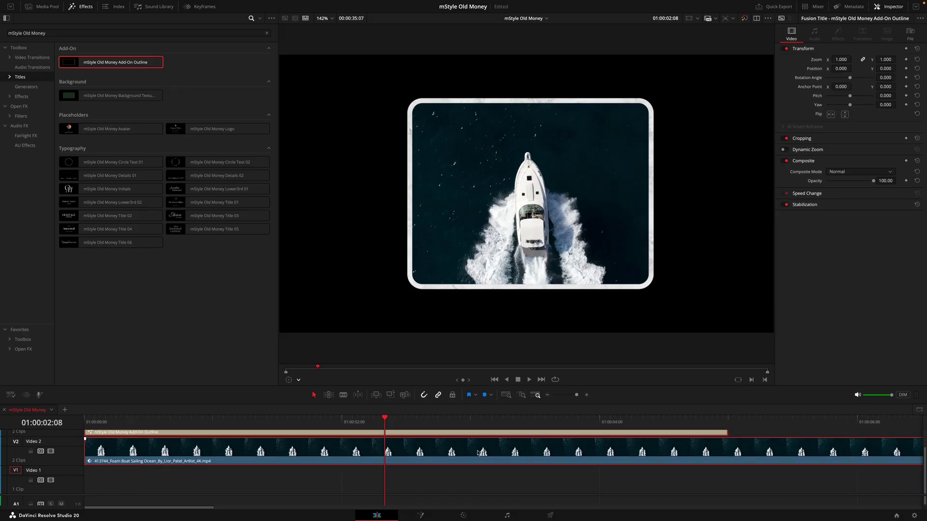
pyautogui.moveTo(145, 96); pyautogui.dragTo(86, 491)
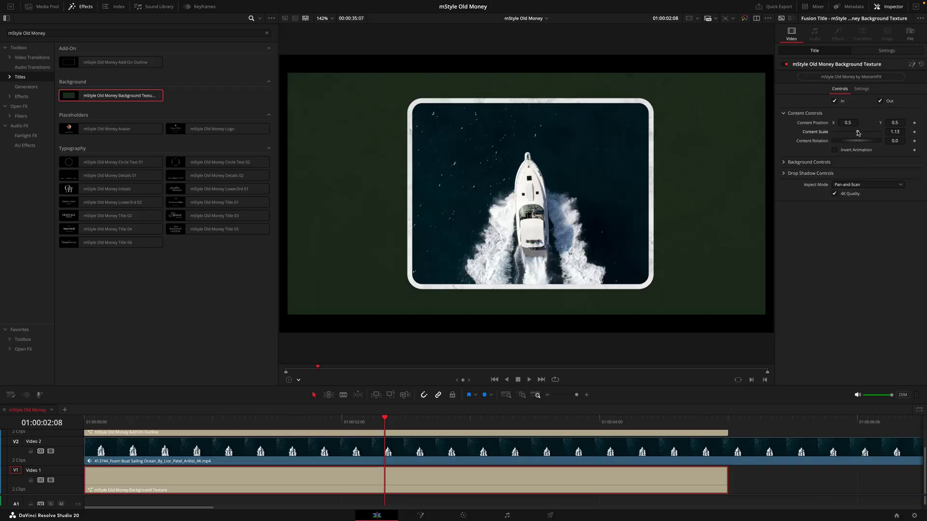
pyautogui.moveTo(858, 133); pyautogui.dragTo(859, 134)
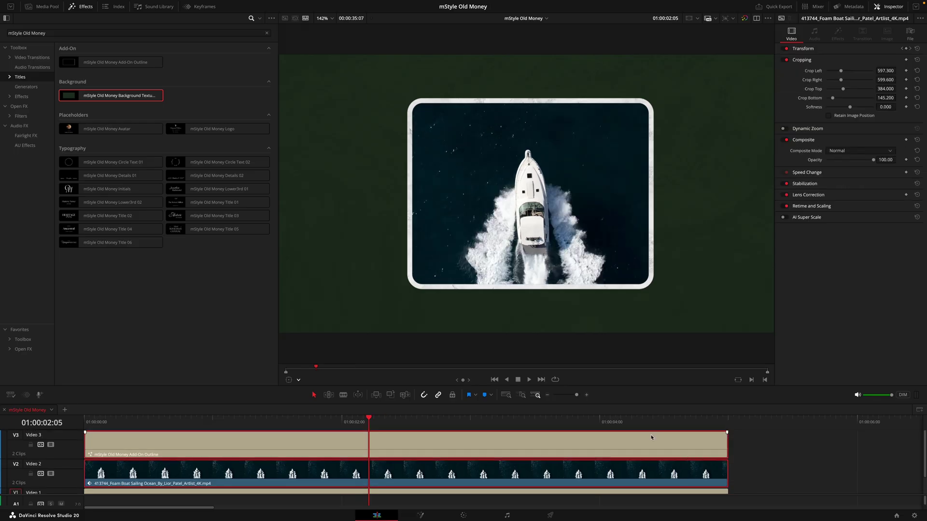
# Step: Combine the outline and boat clips into compound clip 'Boat', shift it to X 400, and add the Logo title
pyautogui.rightClick(649, 439)
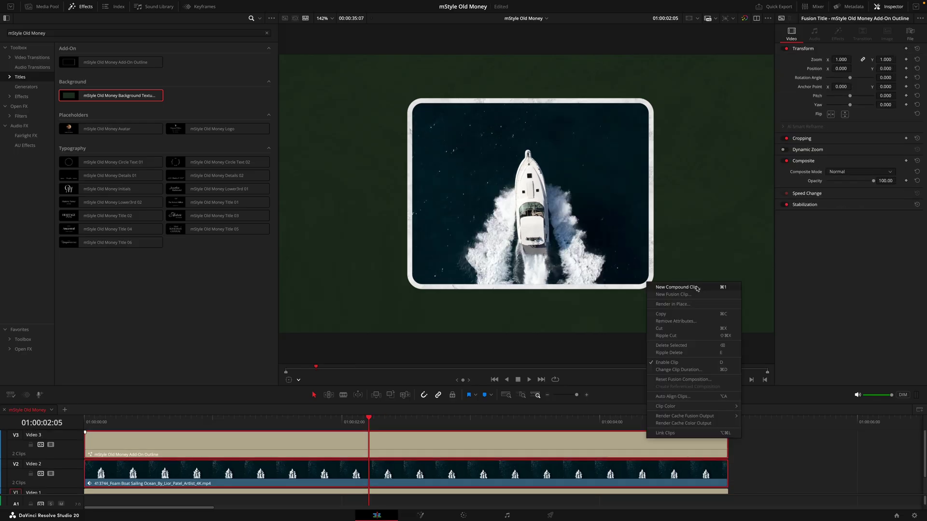
pyautogui.click(697, 288)
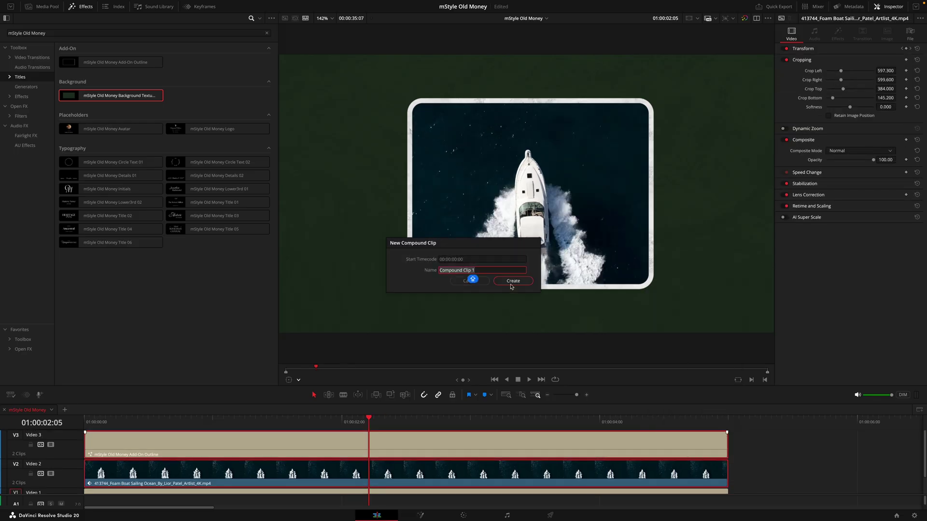
pyautogui.write('Boat')
pyautogui.click(513, 281)
pyautogui.moveTo(841, 68); pyautogui.dragTo(889, 68)
pyautogui.moveTo(219, 132); pyautogui.dragTo(85, 455)
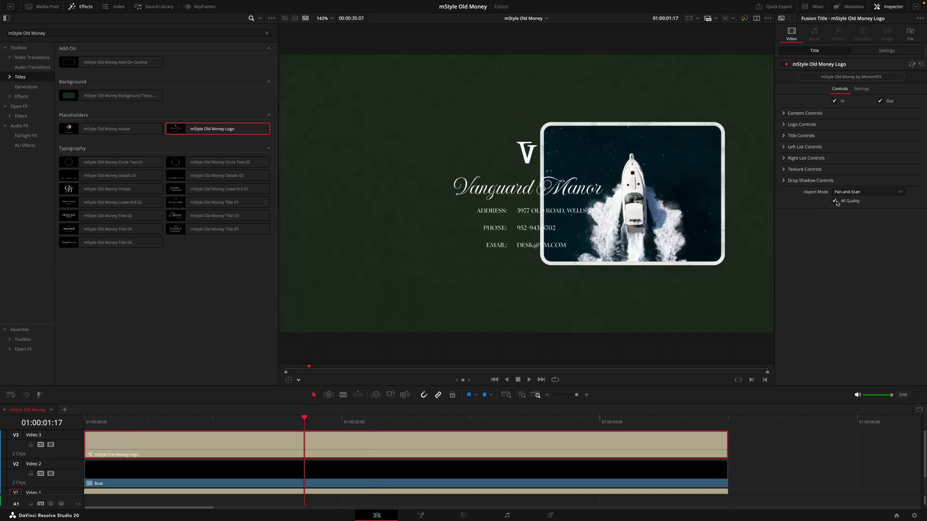
# Step: Move the Logo title to X 0.256, load a custom logo image, and shrink it to inner scale 0.076
pyautogui.click(787, 113)
pyautogui.moveTo(847, 123); pyautogui.dragTo(845, 122)
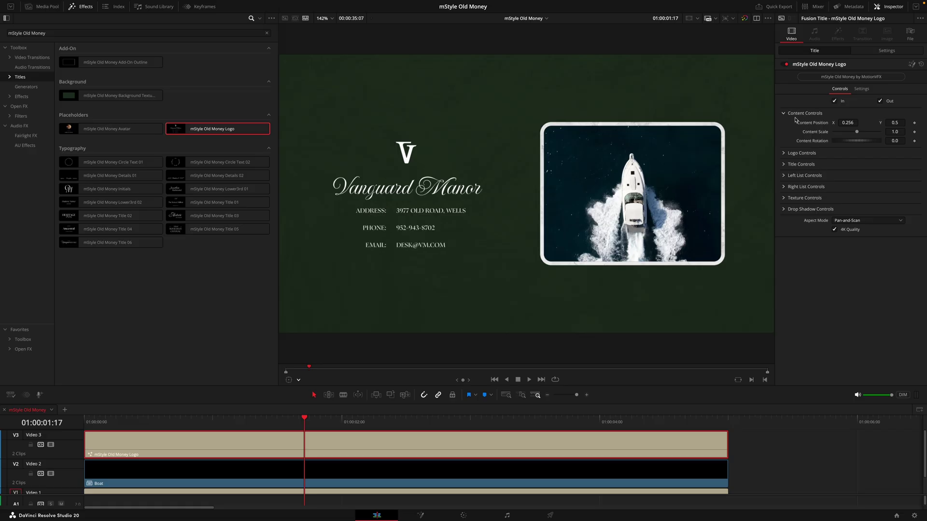
pyautogui.click(784, 154)
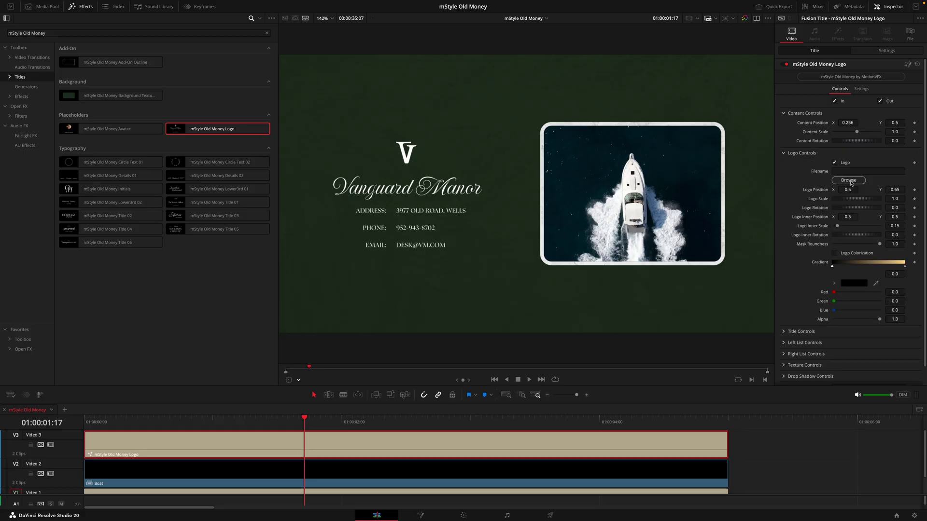
pyautogui.click(850, 181)
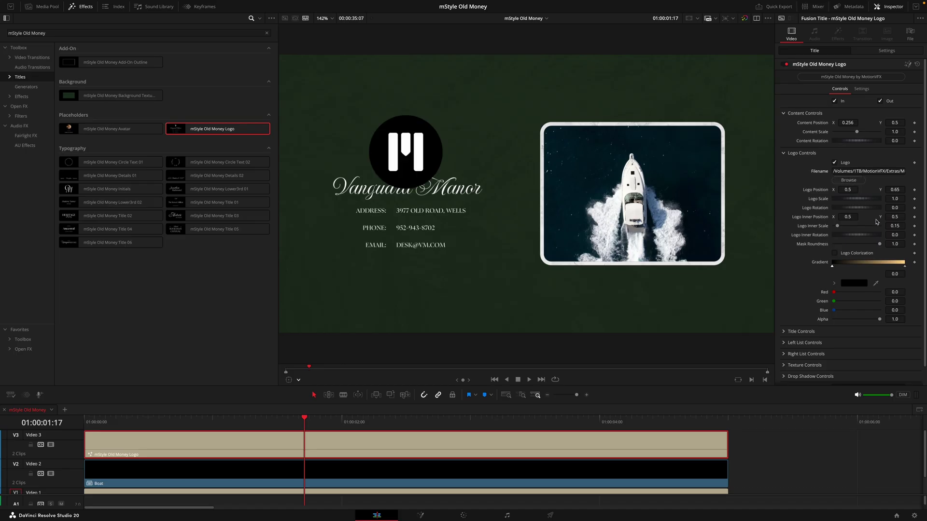
pyautogui.moveTo(894, 226); pyautogui.dragTo(867, 226)
pyautogui.moveTo(894, 190); pyautogui.dragTo(899, 190)
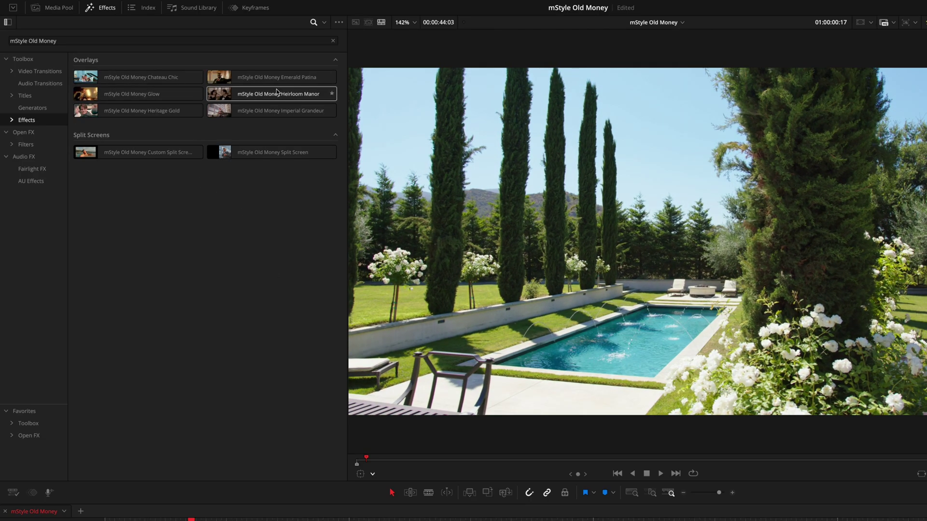
# Step: Apply the Imperial Grandeur overlay to the sailboat clip, preview it, then jump to the bathroom clip
pyautogui.click(173, 97)
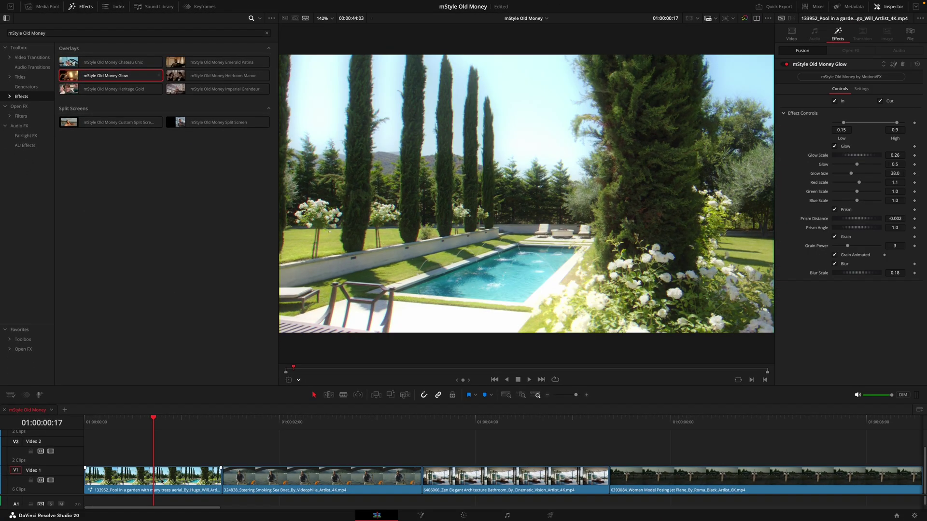
pyautogui.press('space')
pyautogui.press('space')
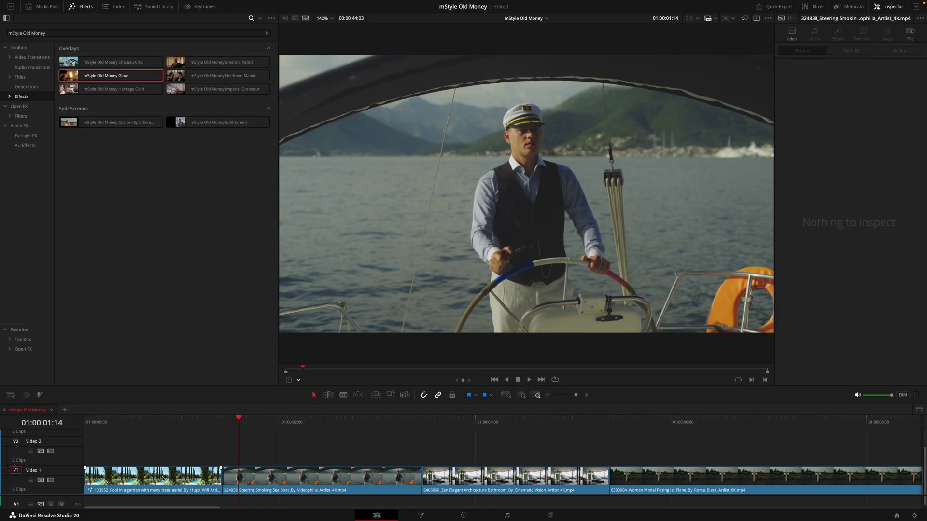
pyautogui.moveTo(211, 90); pyautogui.dragTo(259, 475)
pyautogui.press('space')
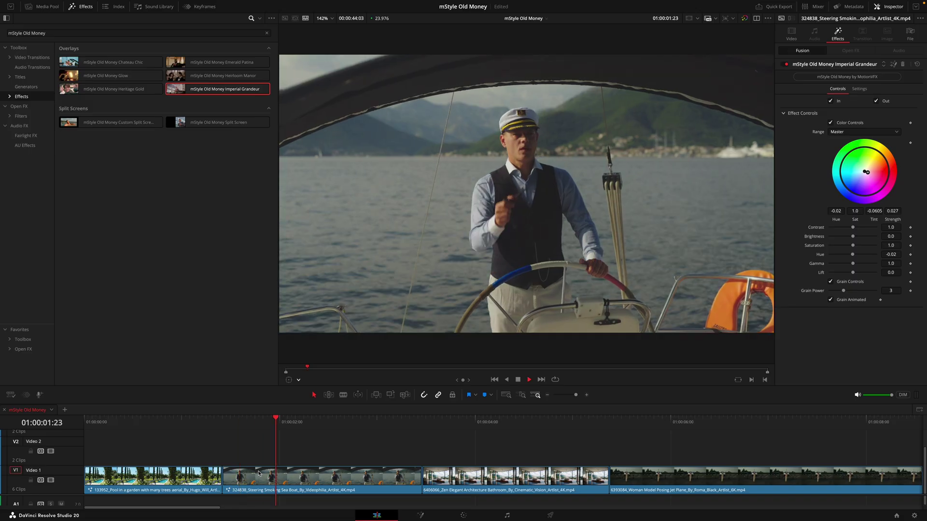
pyautogui.press('space')
pyautogui.press('Down')
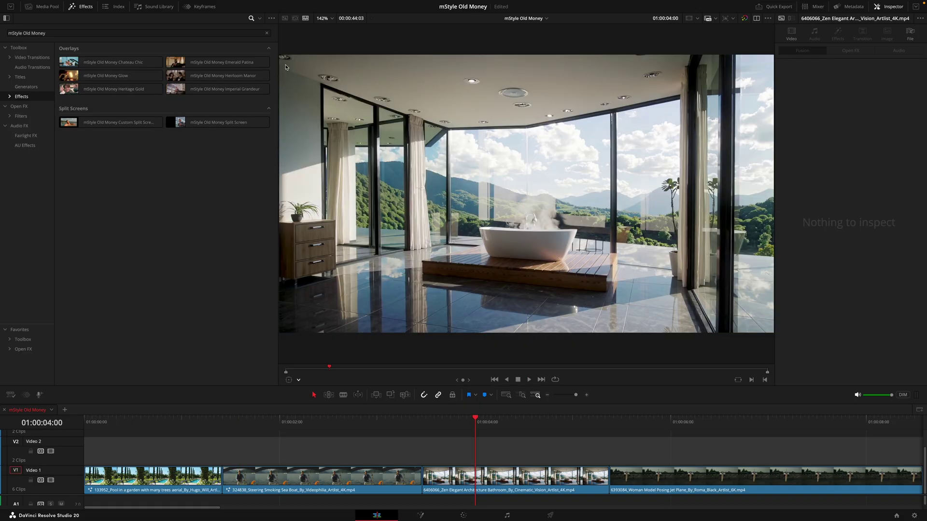
# Step: Apply the Emerald Patina overlay to the bathroom clip, tint it green, and preview the woman-and-plane clip
pyautogui.moveTo(222, 62); pyautogui.dragTo(497, 484)
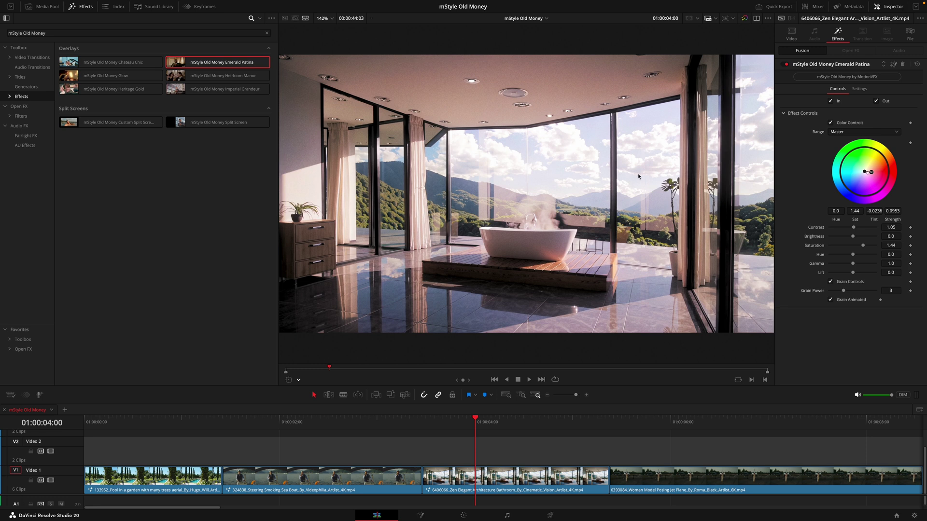
pyautogui.moveTo(873, 176); pyautogui.dragTo(859, 167)
pyautogui.click(676, 487)
pyautogui.press('space')
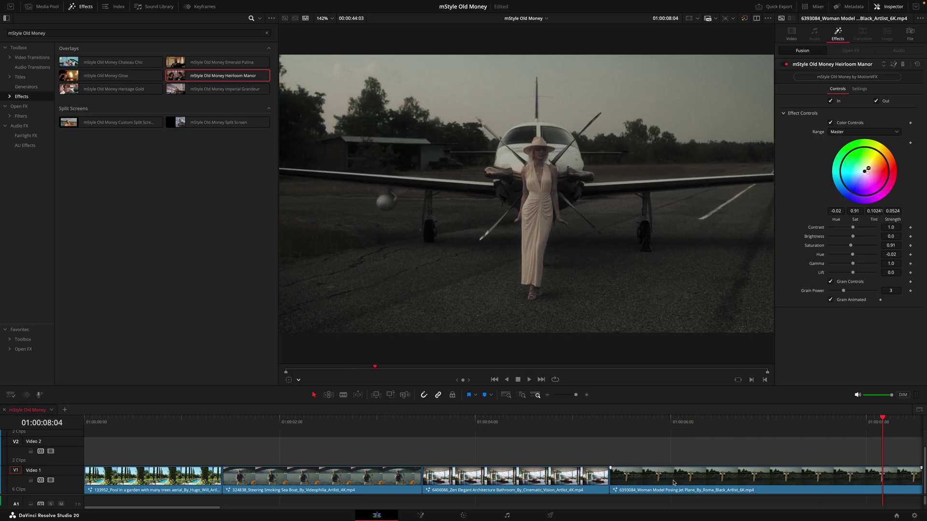
# Step: Preview the sailing clip's Imperial Grandeur effect, switch off its In animation, and replay it
pyautogui.press('Up')
pyautogui.press('Up')
pyautogui.press('Up')
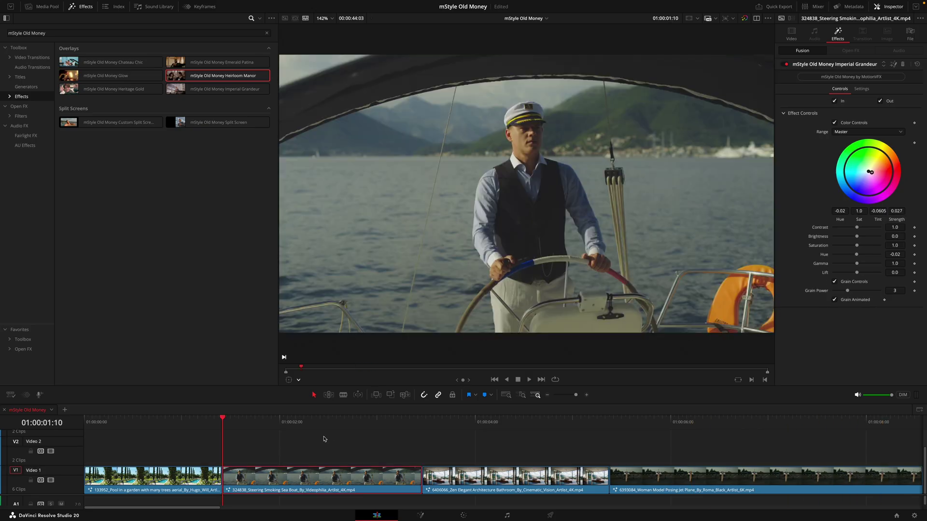
pyautogui.press('space')
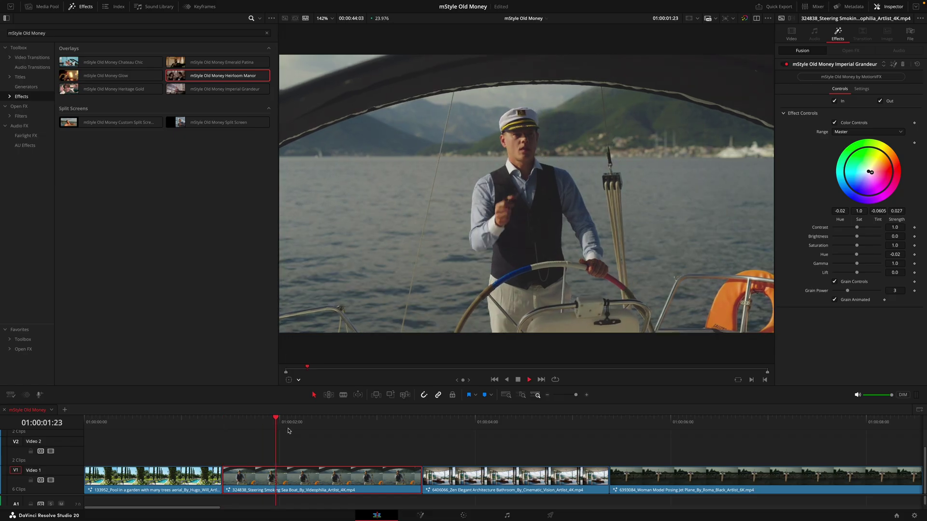
pyautogui.click(835, 101)
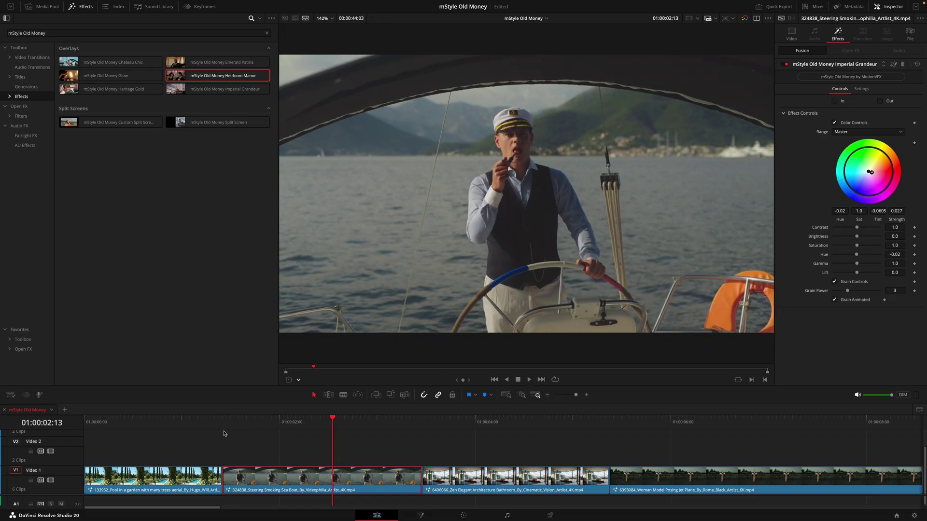
pyautogui.moveTo(222, 425); pyautogui.dragTo(228, 427)
pyautogui.press('space')
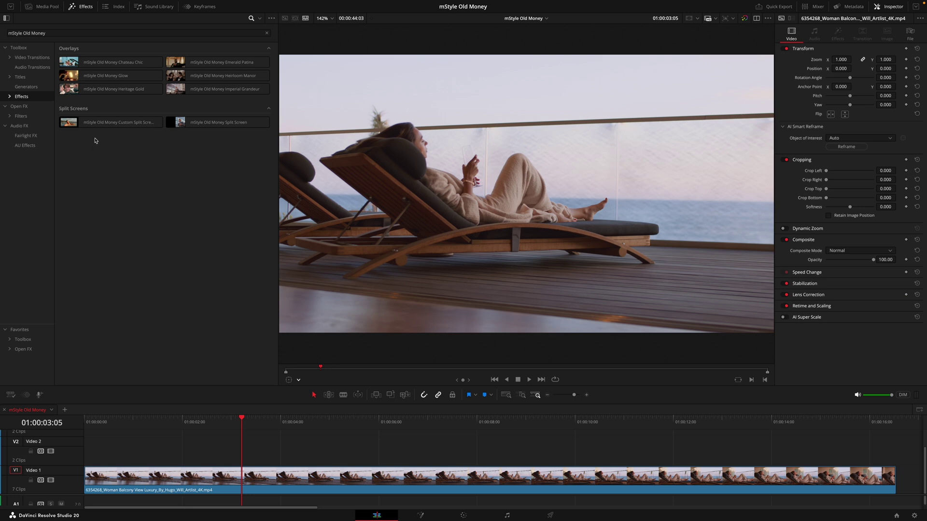
# Step: Try Custom Split Screen on the balcony clip, remove it, and restore the champagne clip above
pyautogui.moveTo(111, 122); pyautogui.dragTo(285, 476)
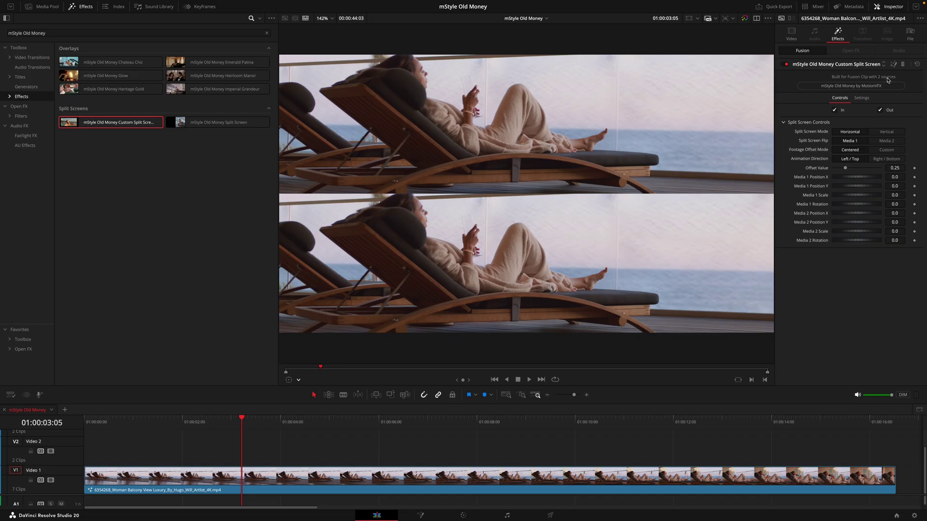
pyautogui.click(588, 482)
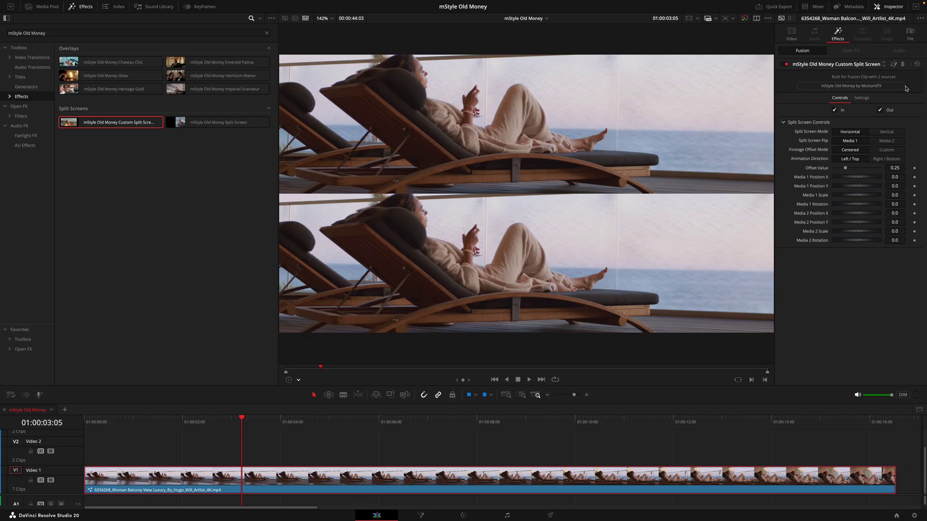
pyautogui.click(902, 63)
pyautogui.press('Home')
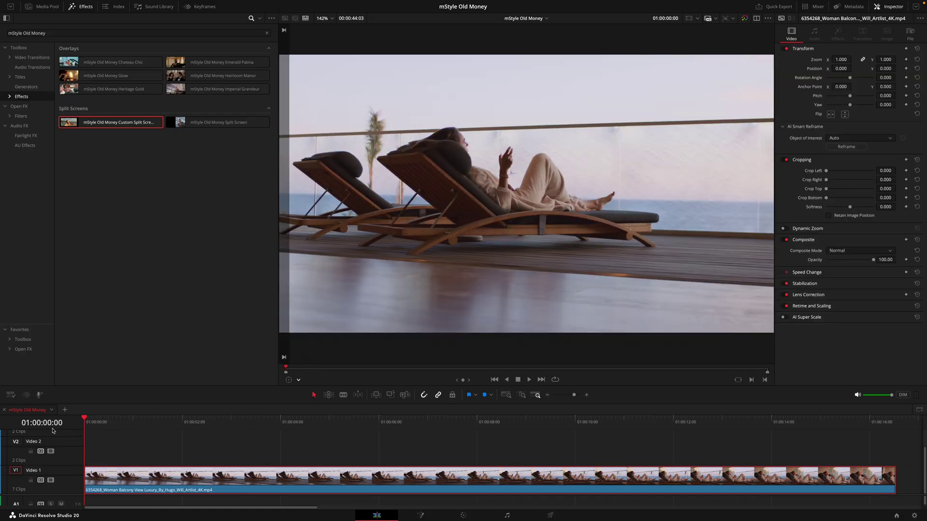
pyautogui.hotkey('ctrl', 'z')
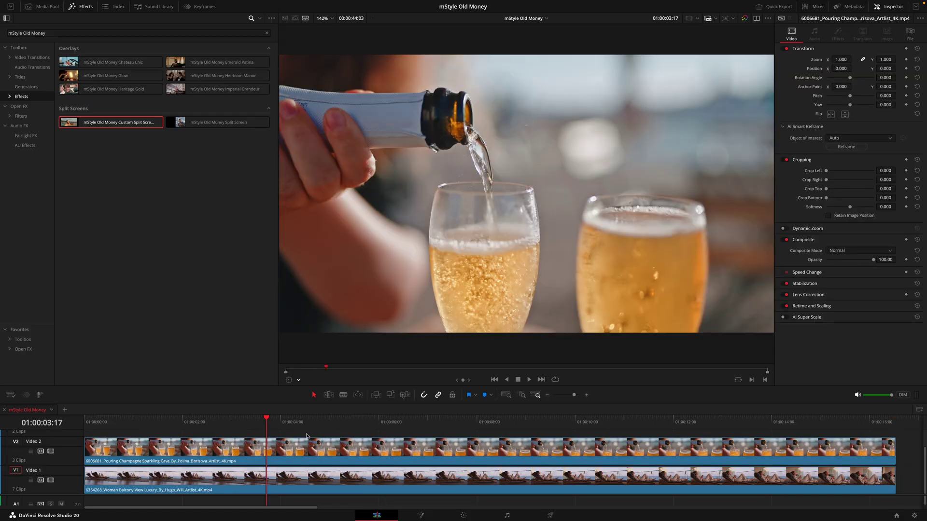
# Step: Select the champagne and balcony clips together and merge them into a new Fusion Clip
pyautogui.click(301, 449)
pyautogui.keyDown('super'); pyautogui.click(297, 476); pyautogui.keyUp('super')
pyautogui.rightClick(313, 446)
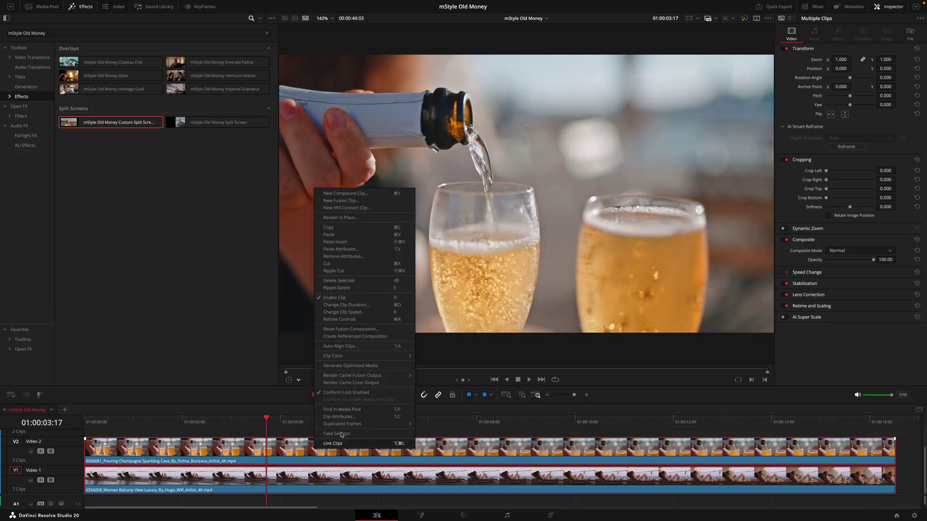
pyautogui.click(340, 200)
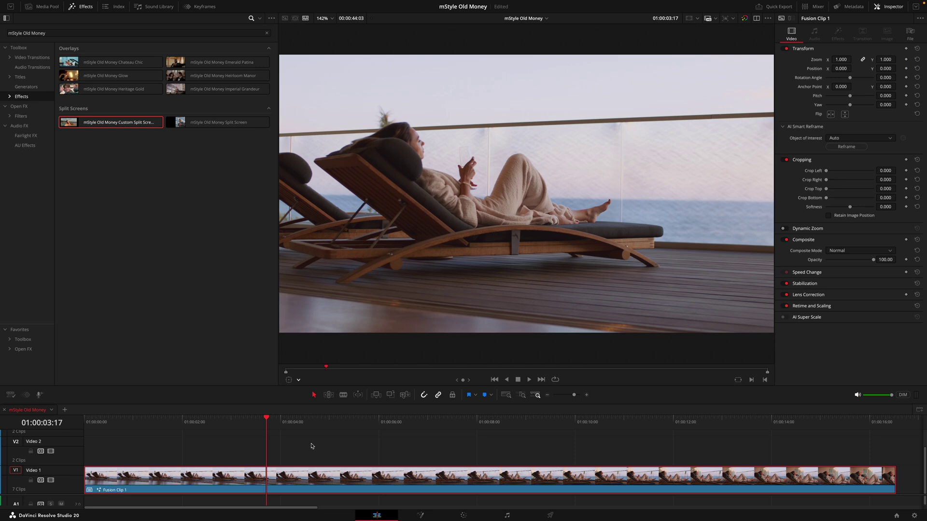
# Step: Apply Custom Split Screen to Fusion Clip 1 and set Split Screen Mode to Vertical
pyautogui.moveTo(136, 122); pyautogui.dragTo(425, 485)
pyautogui.press('space')
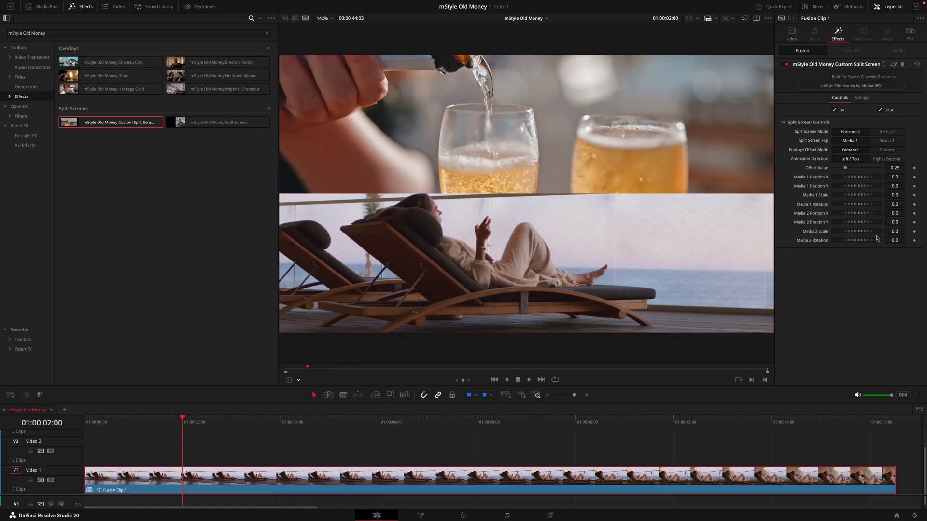
pyautogui.click(882, 134)
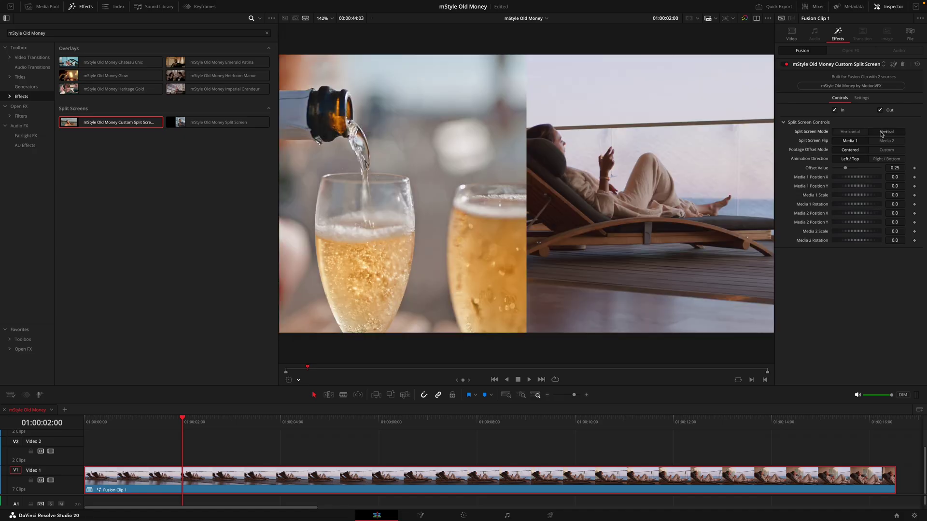
pyautogui.click(859, 141)
pyautogui.click(860, 141)
pyautogui.moveTo(183, 418); pyautogui.dragTo(77, 427)
pyautogui.press('space')
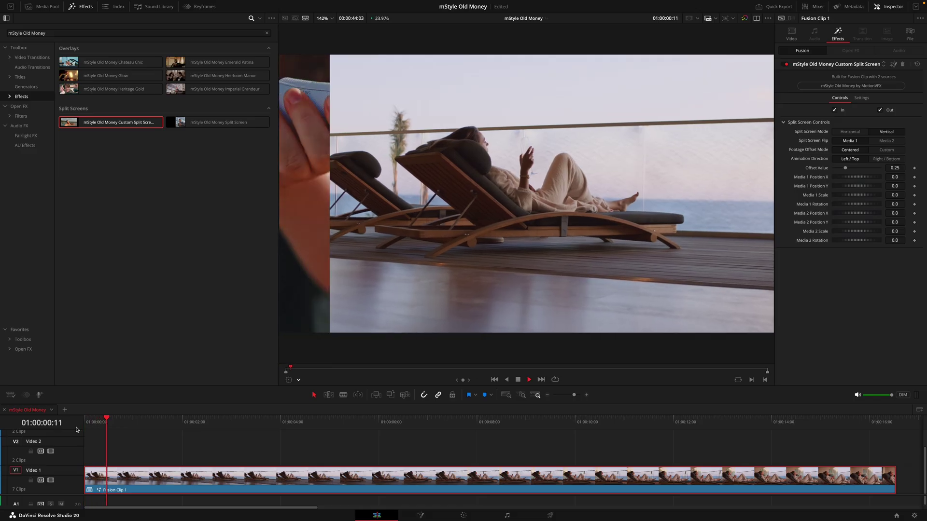
pyautogui.press('space')
# Step: Set the split's Animation Direction to Right/Bottom and replay the animation
pyautogui.click(886, 159)
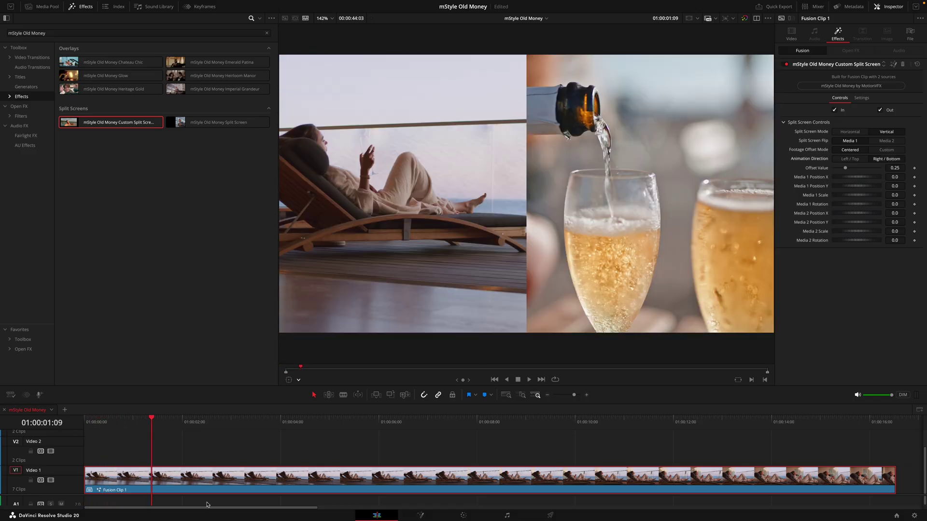
pyautogui.click(102, 434)
pyautogui.press('space')
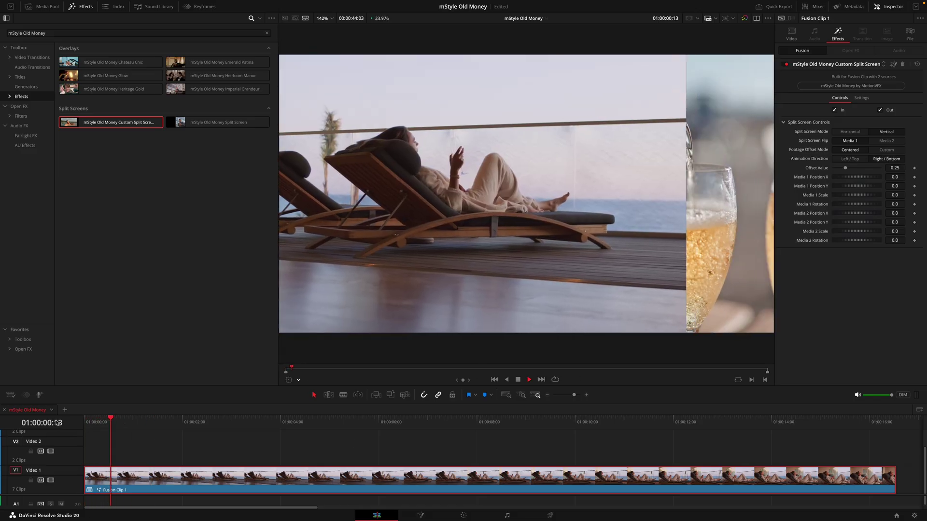
pyautogui.press('space')
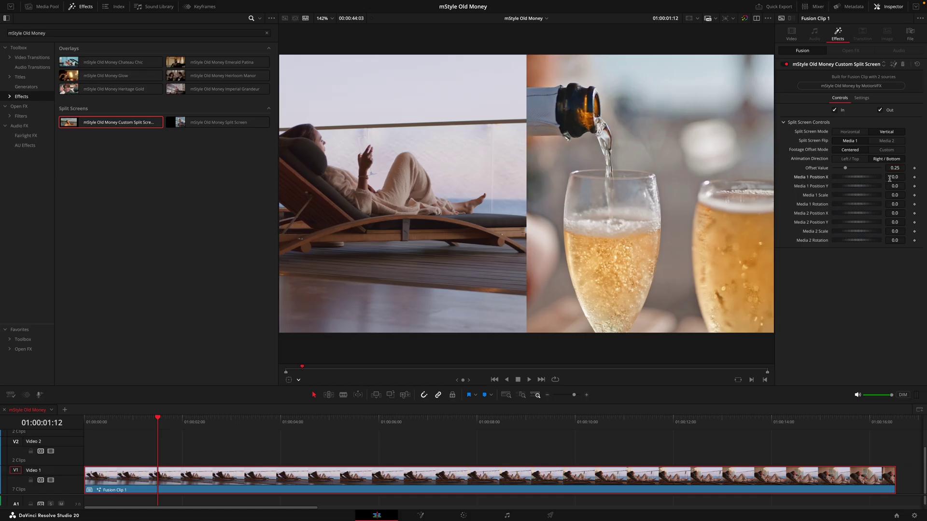
# Step: Reset Media 1 Position X to 0 so the balcony shot sits left
pyautogui.moveTo(894, 177); pyautogui.dragTo(869, 181)
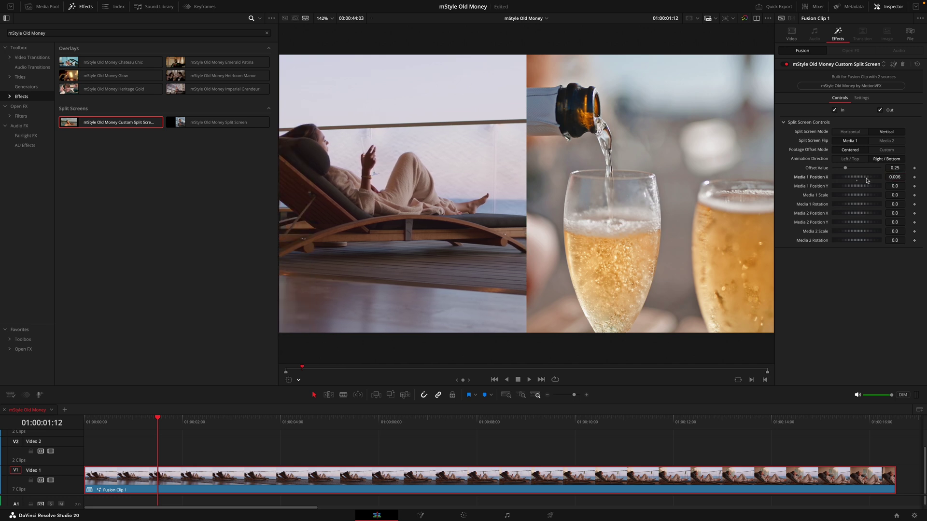
pyautogui.doubleClick(826, 177)
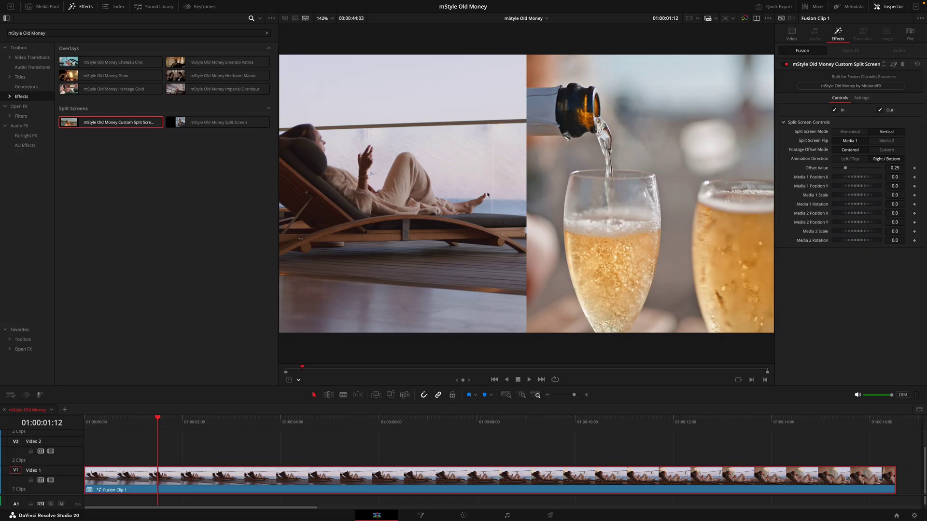
pyautogui.rightClick(634, 479)
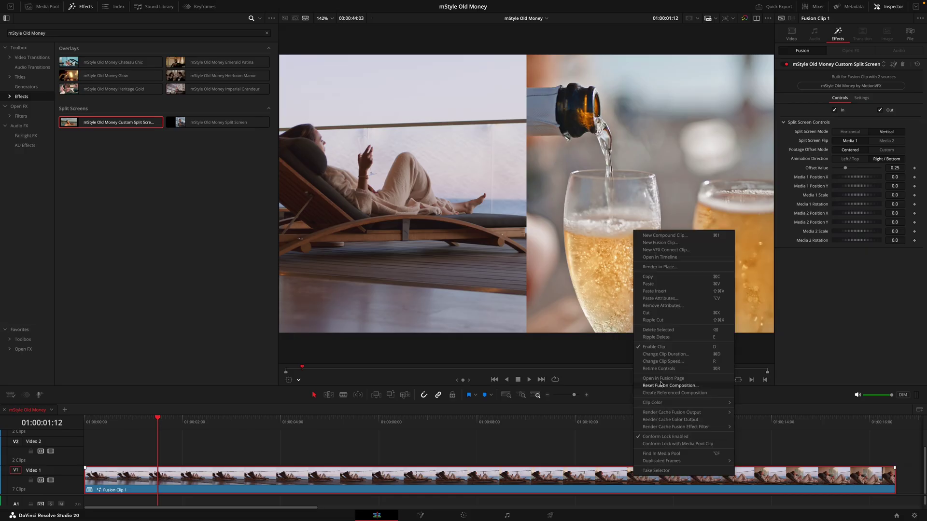
# Step: Open Fusion Clip 1 as its own timeline and apply the Chateau Chic overlay to the champagne clip
pyautogui.click(669, 261)
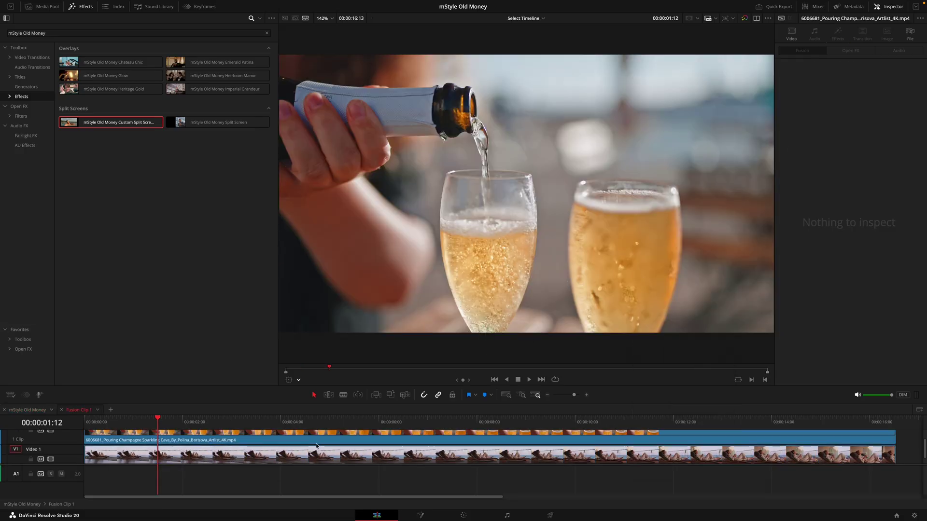
pyautogui.scroll(1, 292, 444)
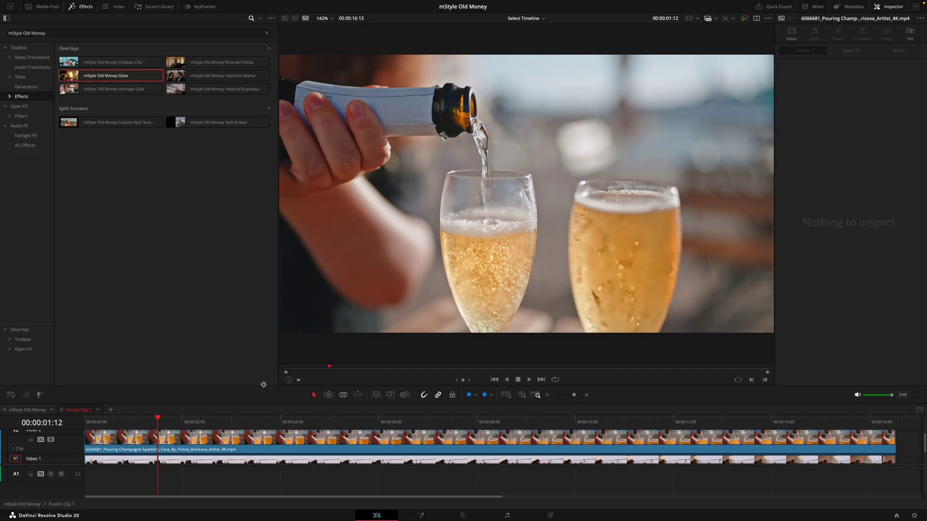
pyautogui.moveTo(89, 62); pyautogui.dragTo(365, 442)
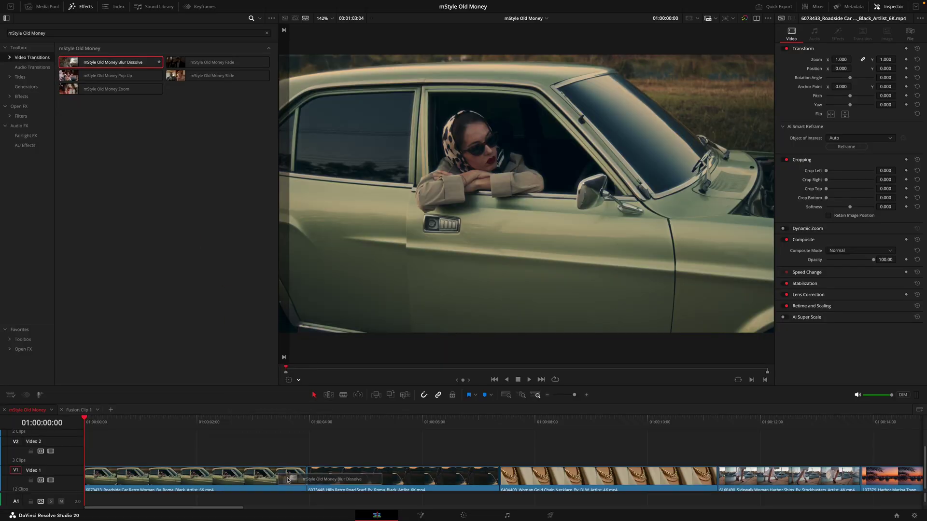
# Step: Play through the Blur Dissolve between the roadside car and hills road clips and inspect its settings
pyautogui.click(255, 422)
pyautogui.press('space')
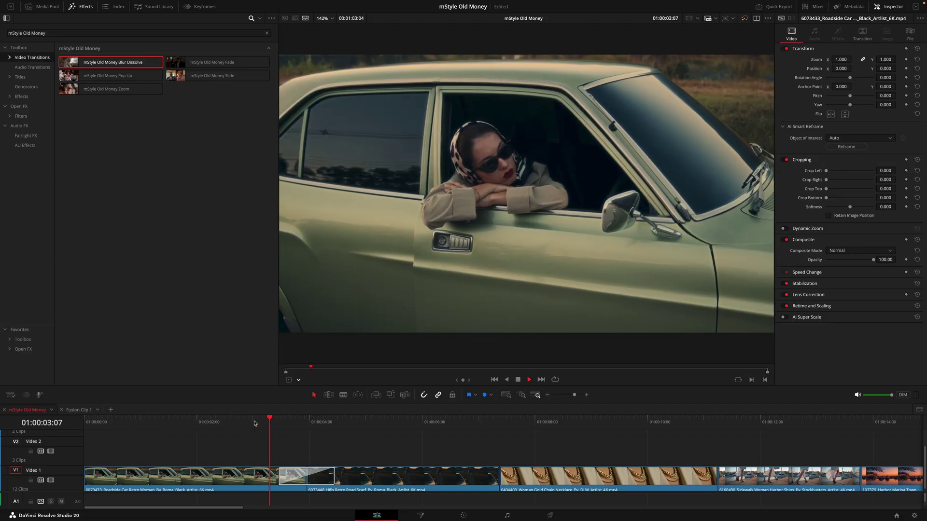
pyautogui.press('space')
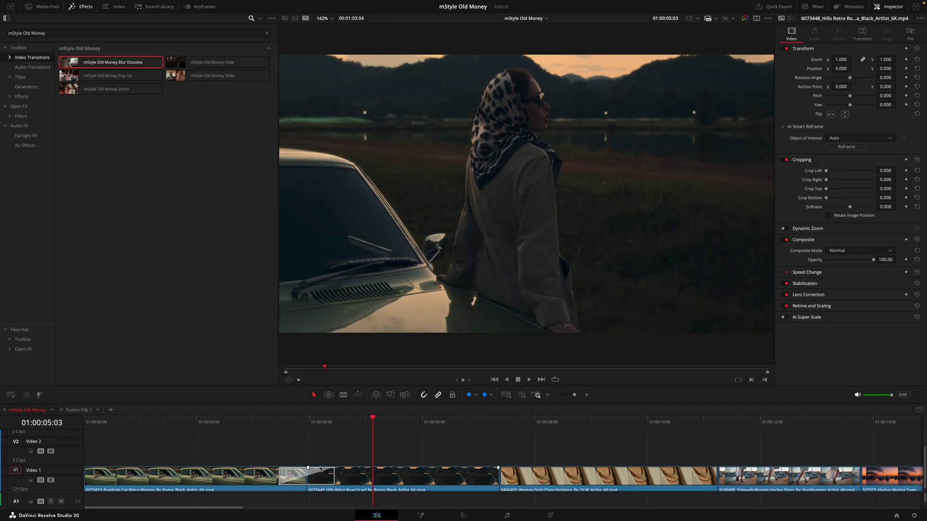
pyautogui.click(333, 476)
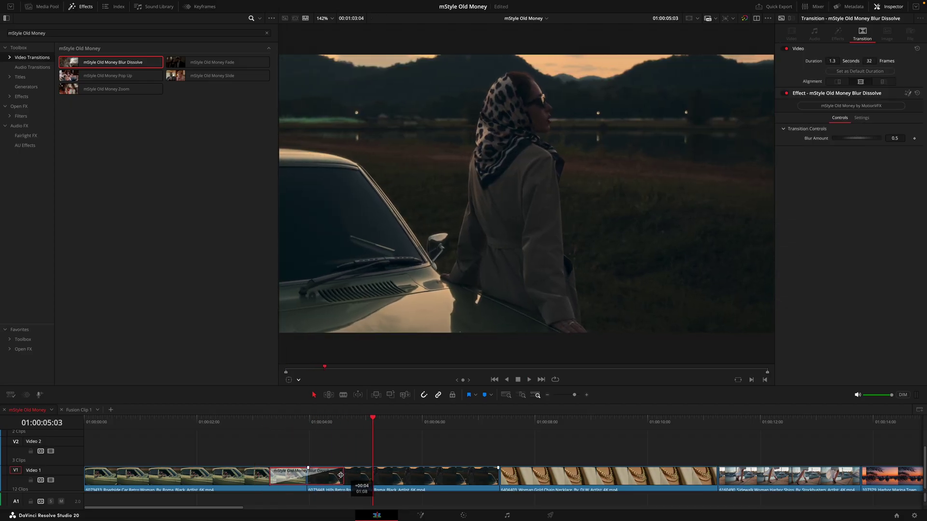
pyautogui.click(272, 426)
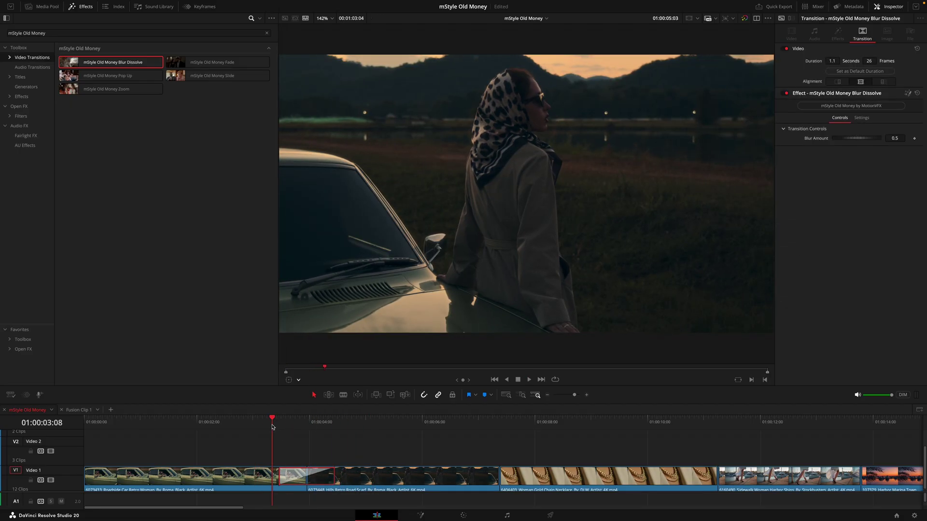
pyautogui.press('space')
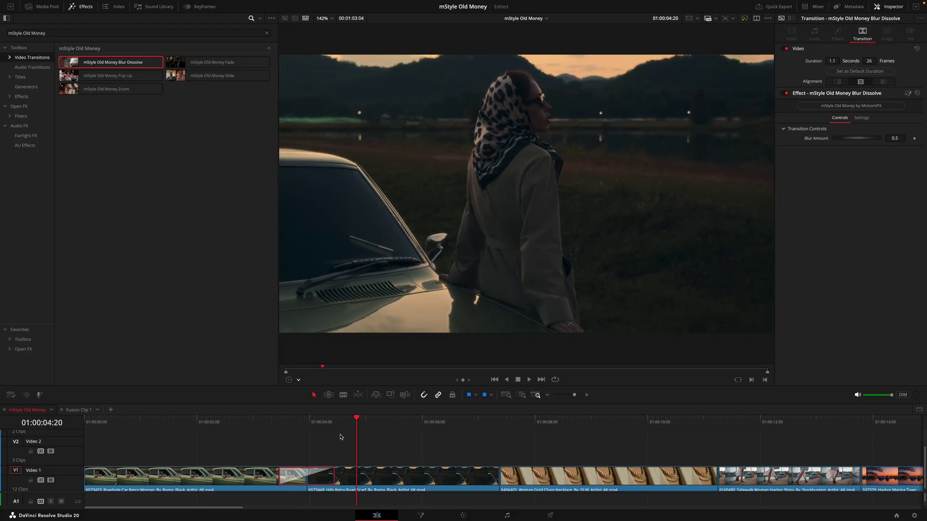
pyautogui.click(311, 422)
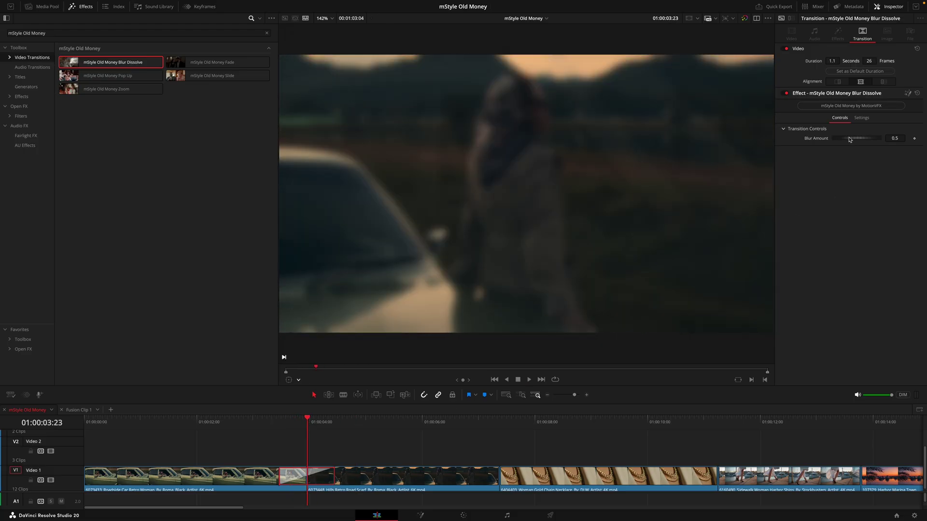